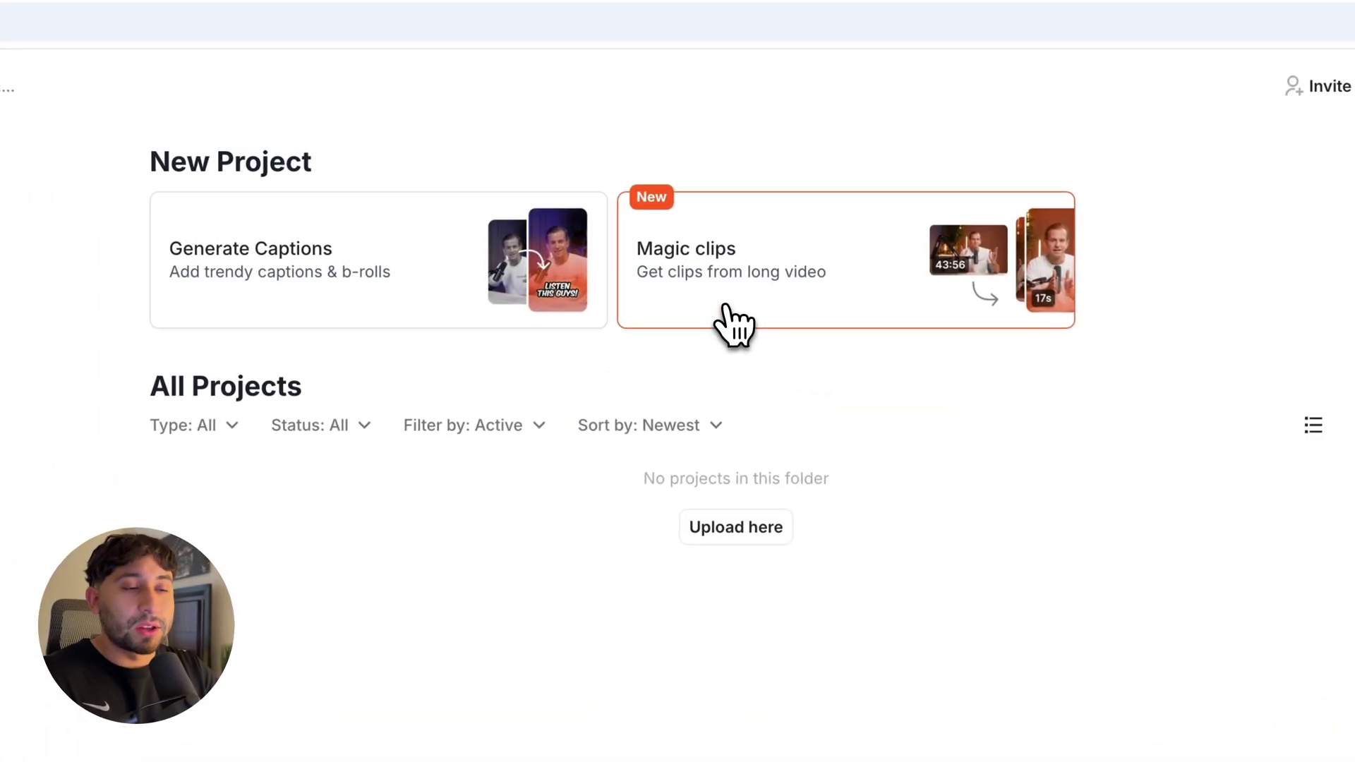
# Start a Magic clips project from a long video, then switch to the MrBeast YouTube tab.
pyautogui.click(730, 311)
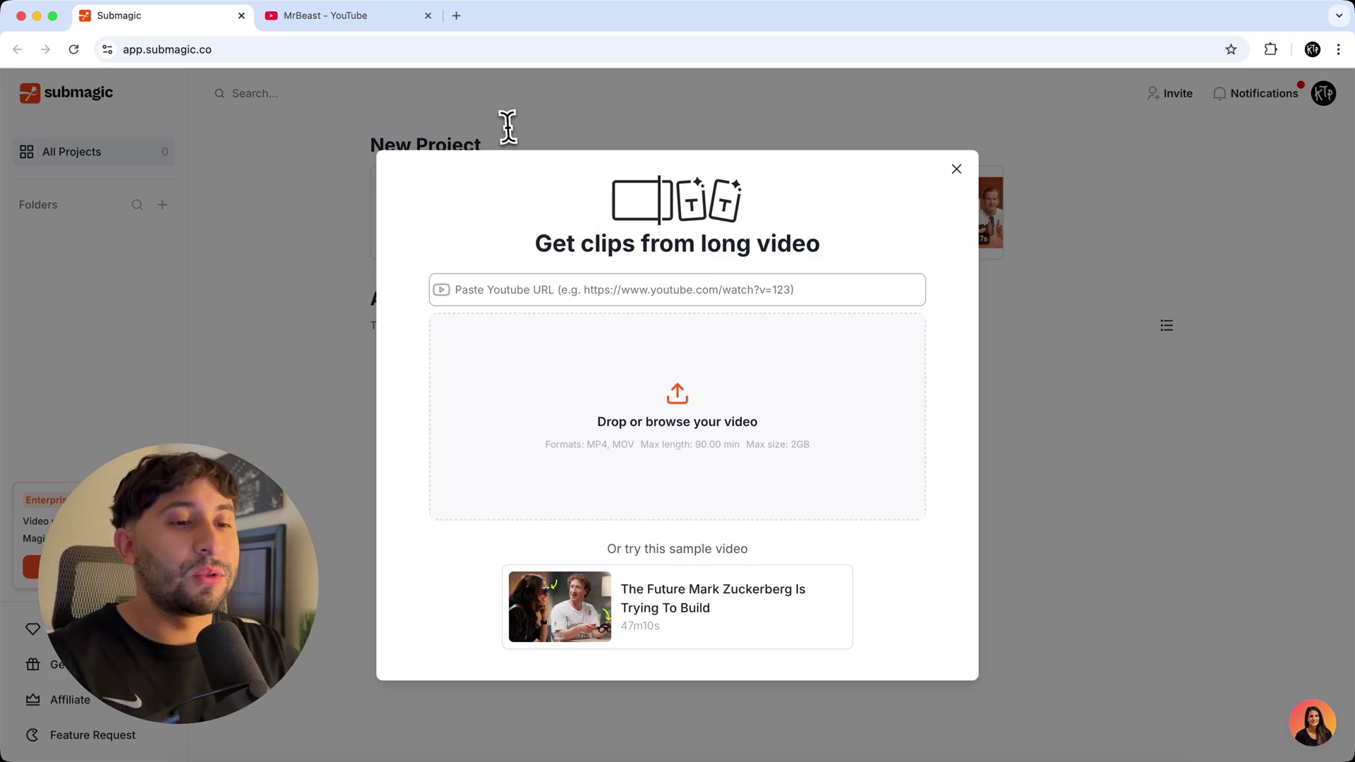
pyautogui.click(376, 26)
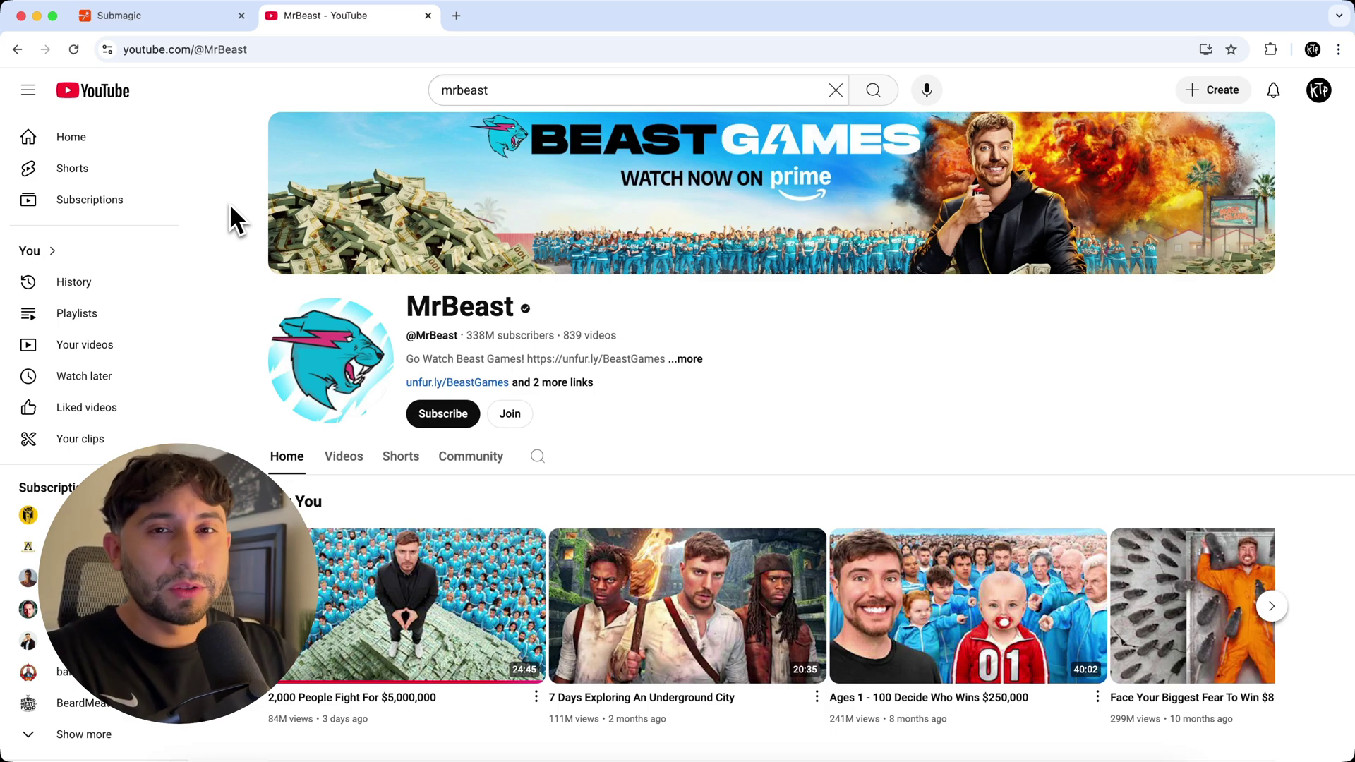
# Copy the 'Beat Ronaldo, Win $1,000,000' link from the channel's Videos and paste it into Submagic.
pyautogui.scroll(-7, 230, 203)
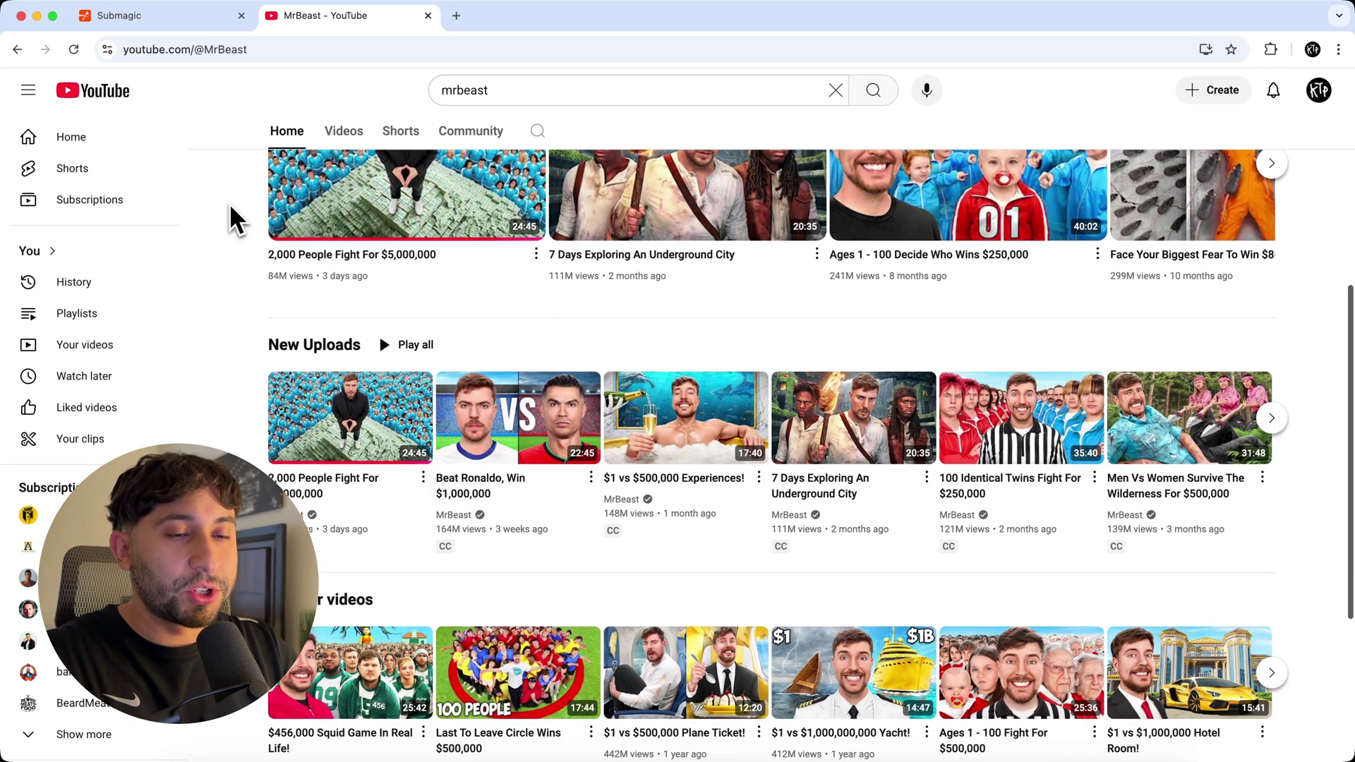
pyautogui.scroll(6, 230, 203)
pyautogui.click(344, 356)
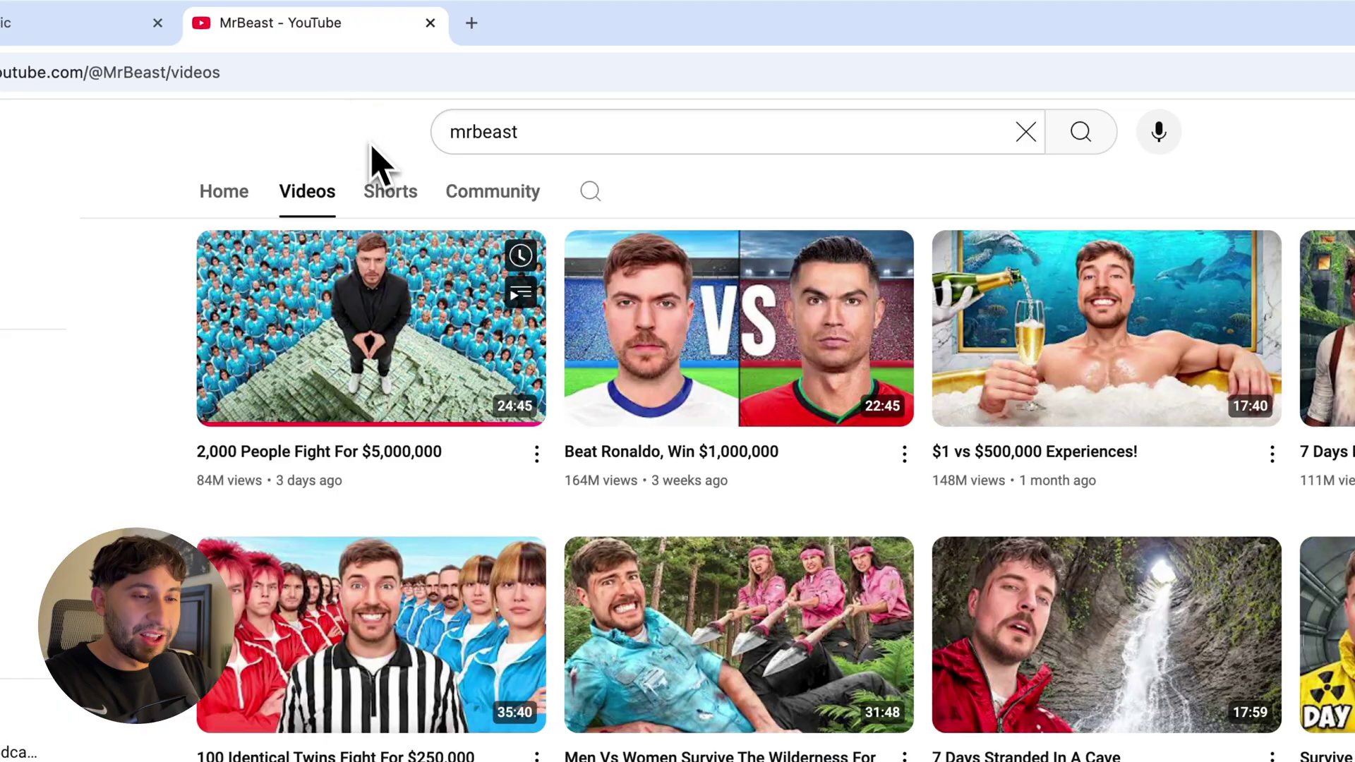
pyautogui.rightClick(762, 404)
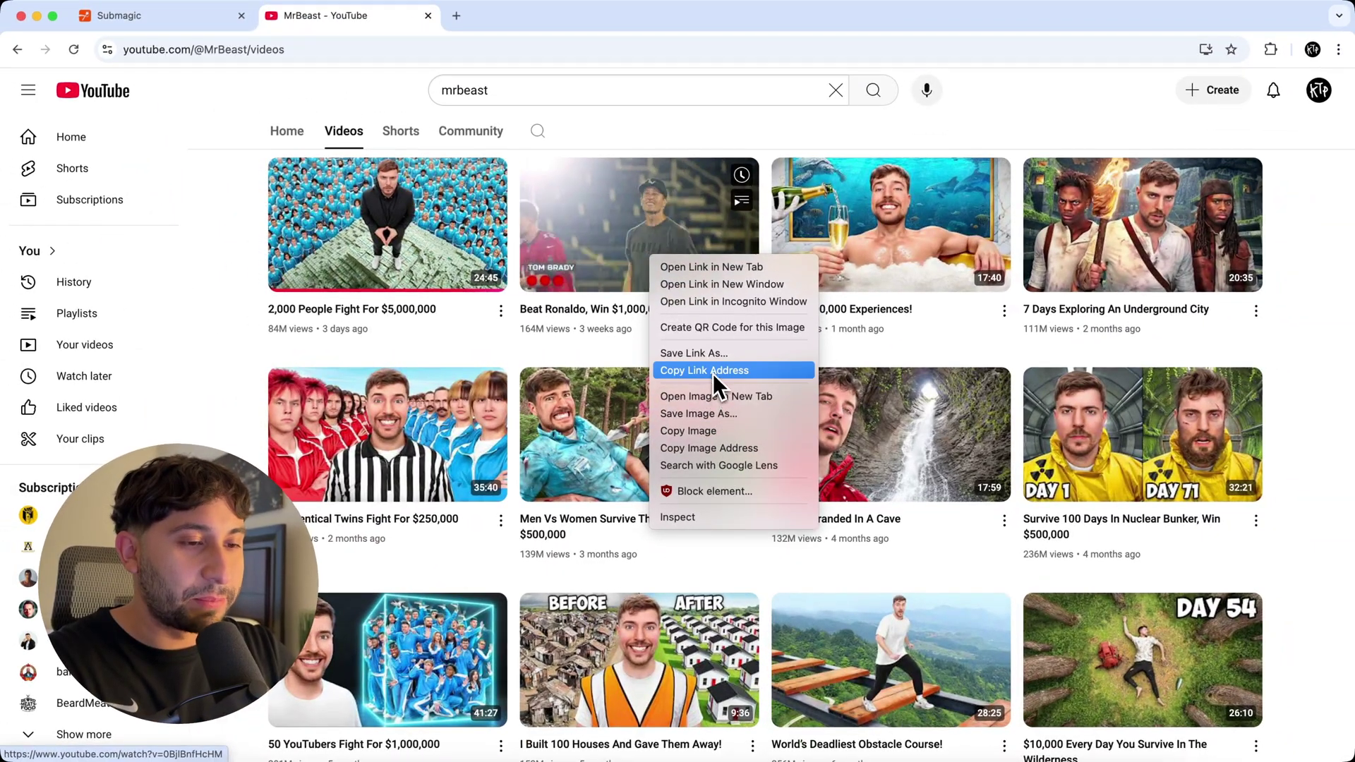
pyautogui.click(709, 371)
pyautogui.click(141, 15)
pyautogui.click(614, 266)
pyautogui.press('super+v')
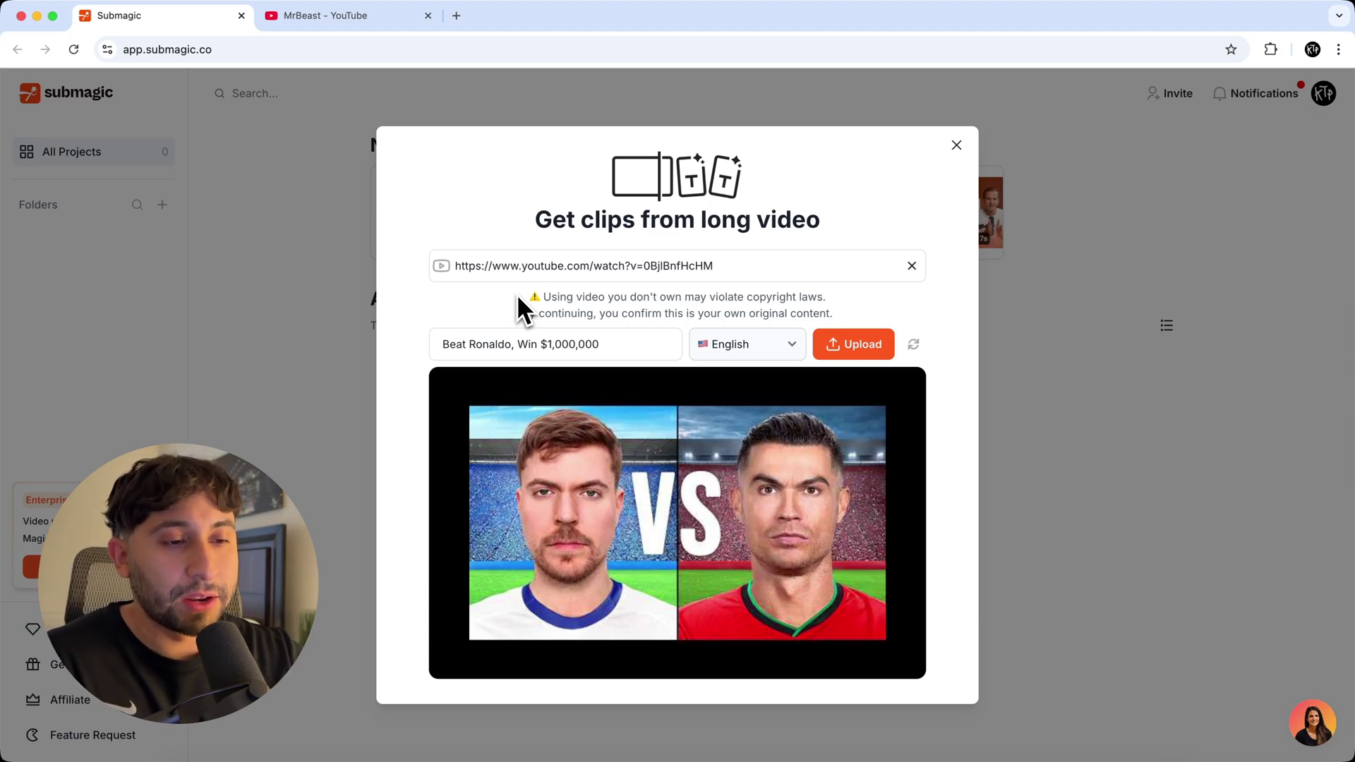
# Keep English as the transcript language and upload the Beat Ronaldo video for clipping.
pyautogui.click(747, 344)
pyautogui.click(759, 351)
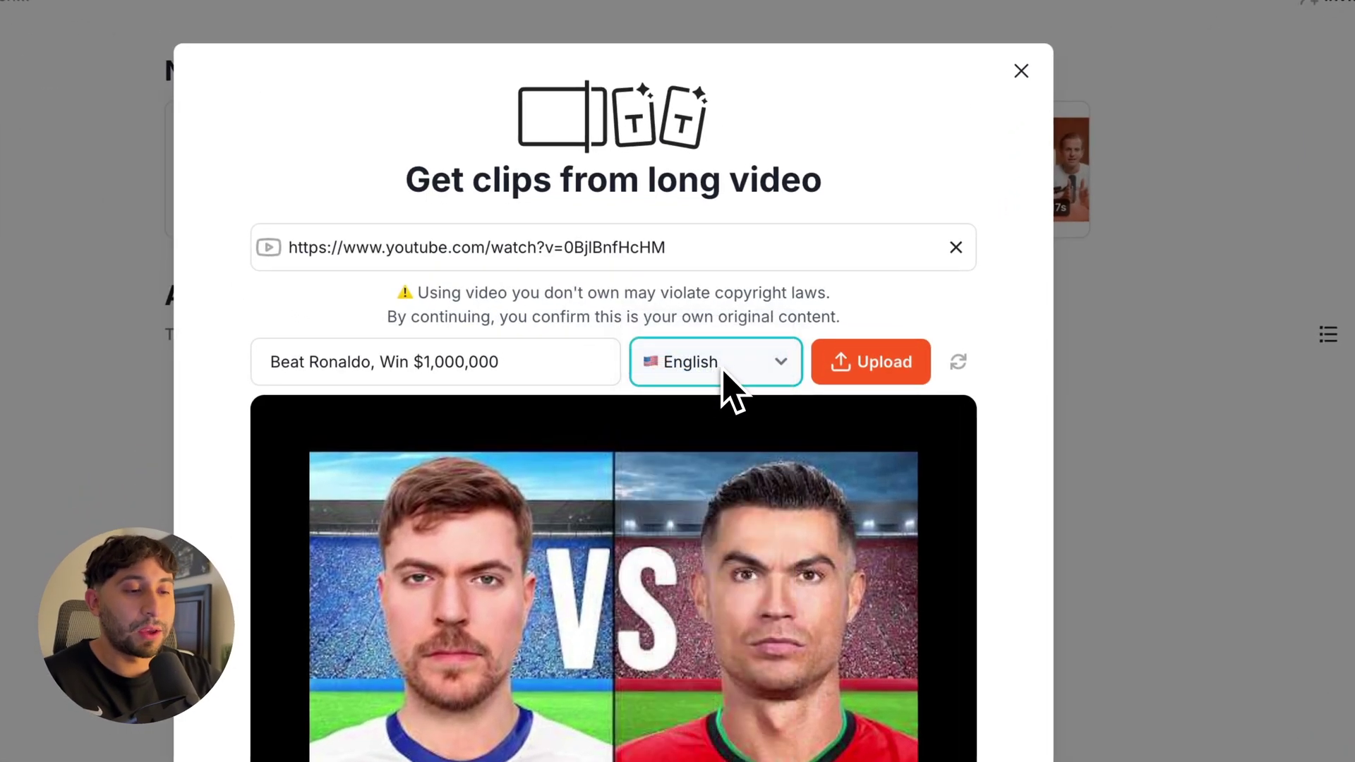
pyautogui.click(724, 371)
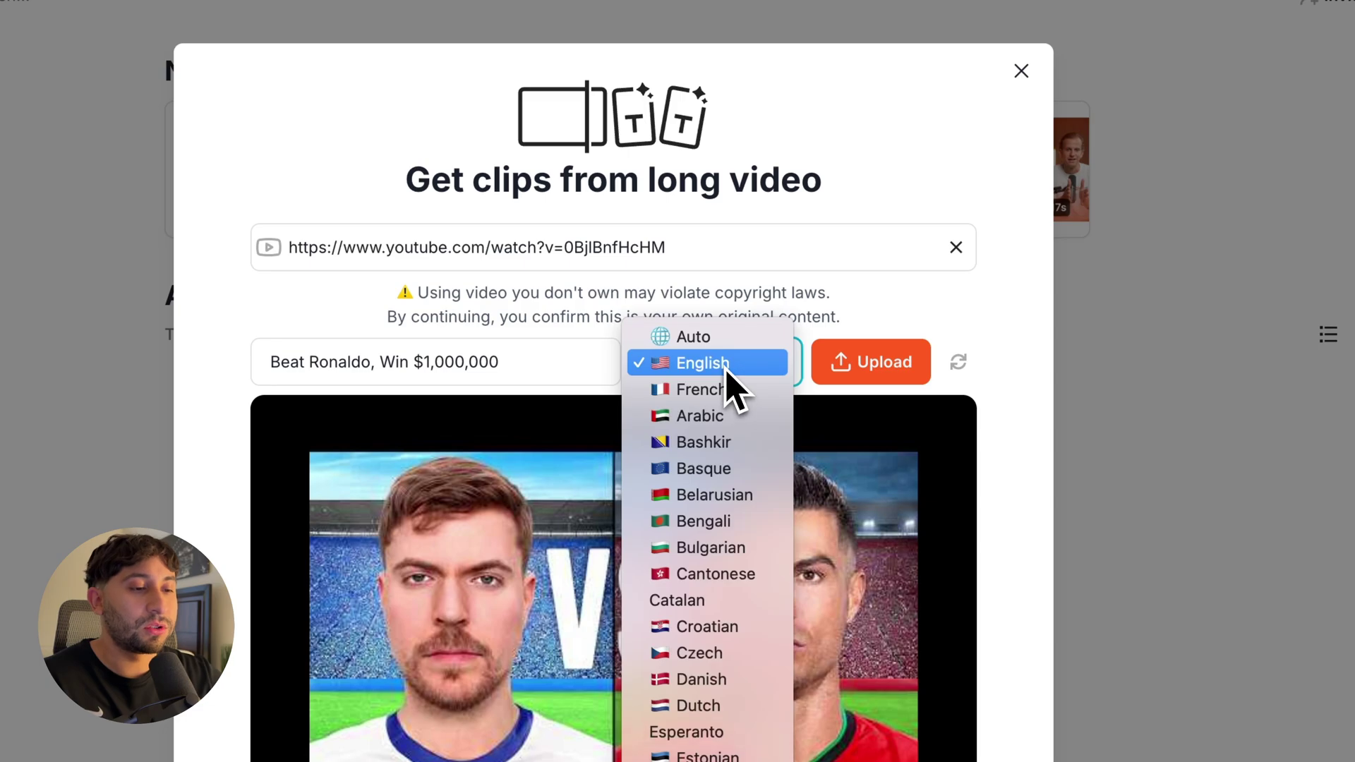
pyautogui.click(725, 368)
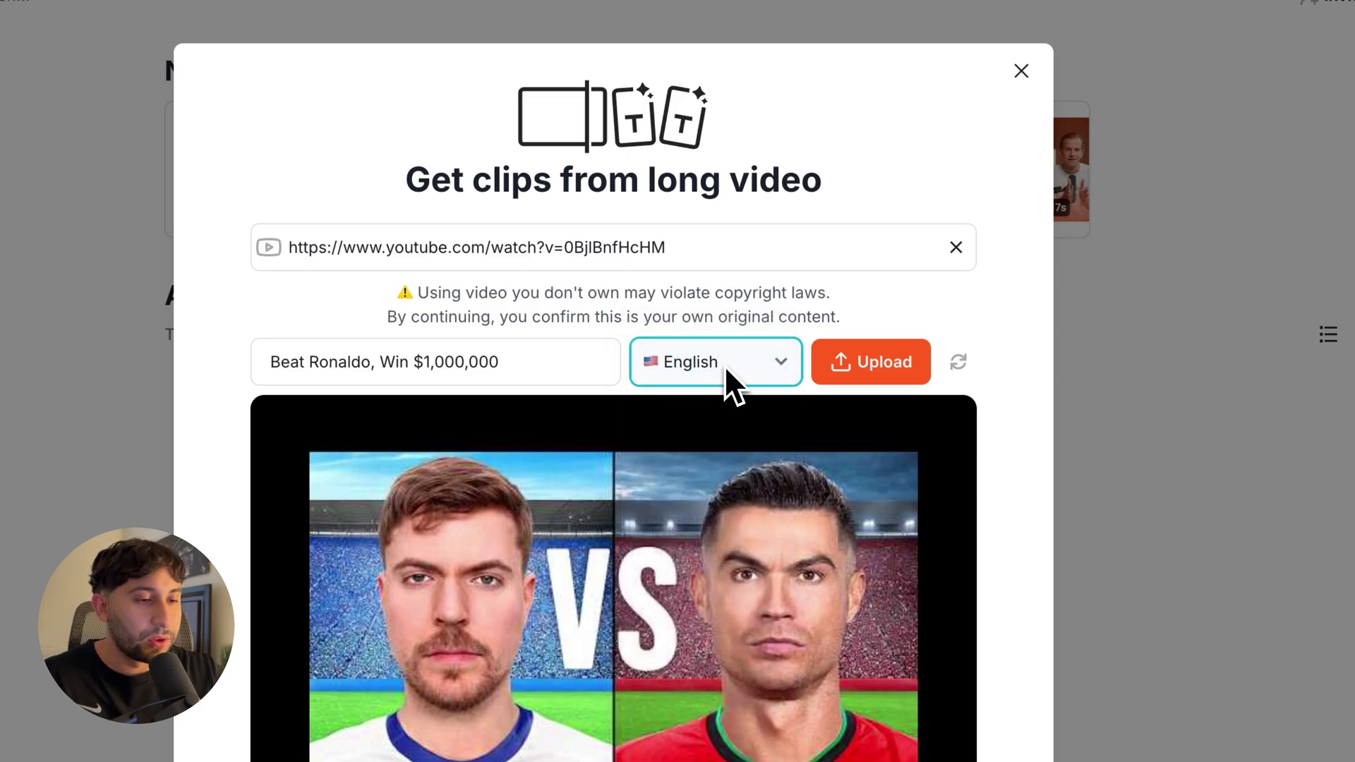
pyautogui.click(726, 369)
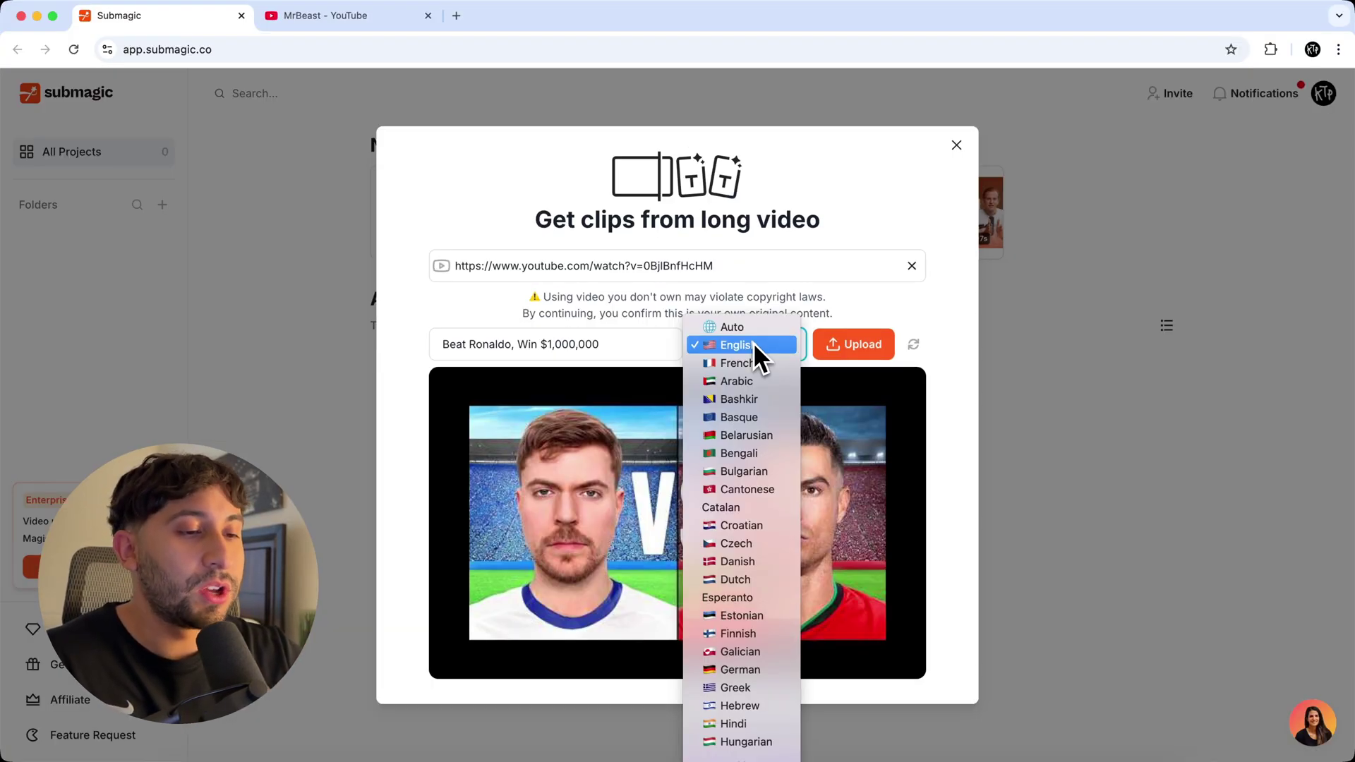
pyautogui.click(752, 344)
pyautogui.click(872, 347)
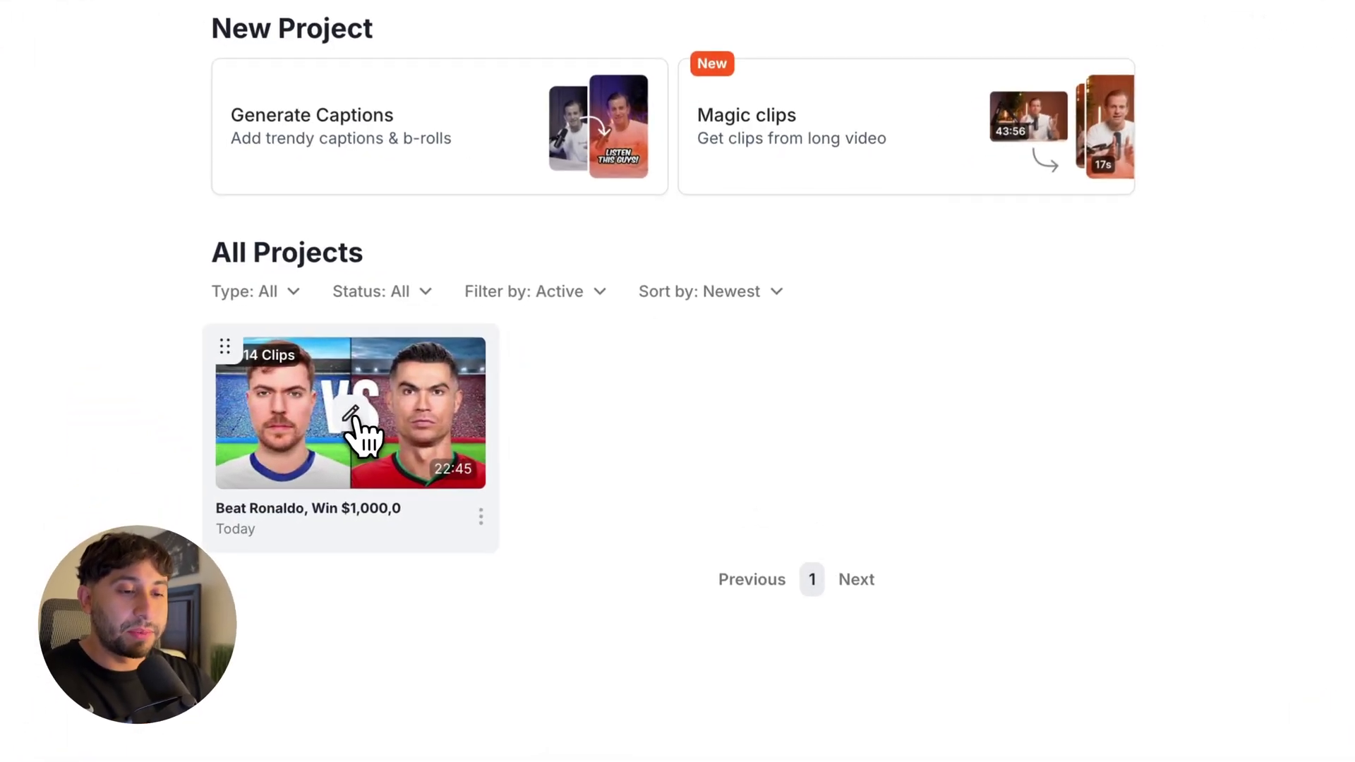
# Open the 'Beat Ronaldo, Win $1,000,000' project and scroll through its clips.
pyautogui.click(355, 420)
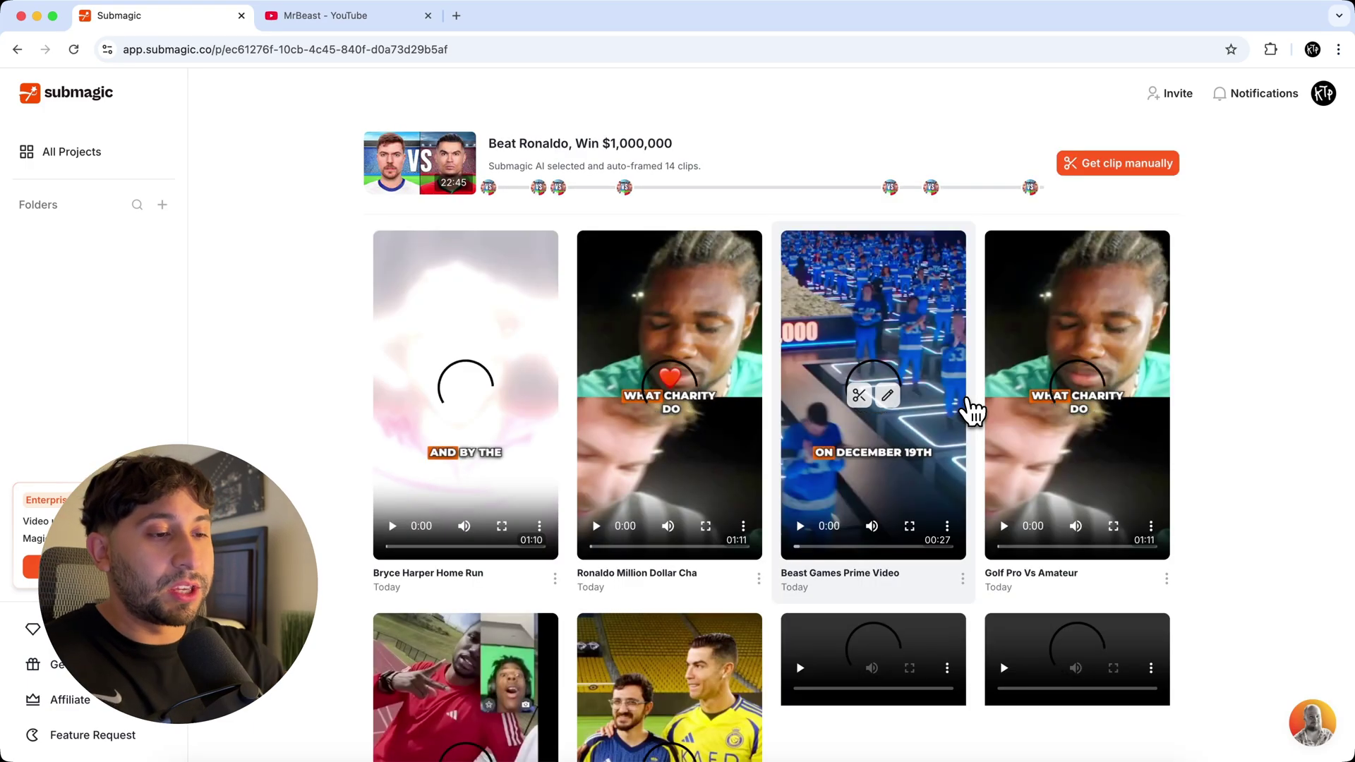
pyautogui.scroll(-8, 1275, 426)
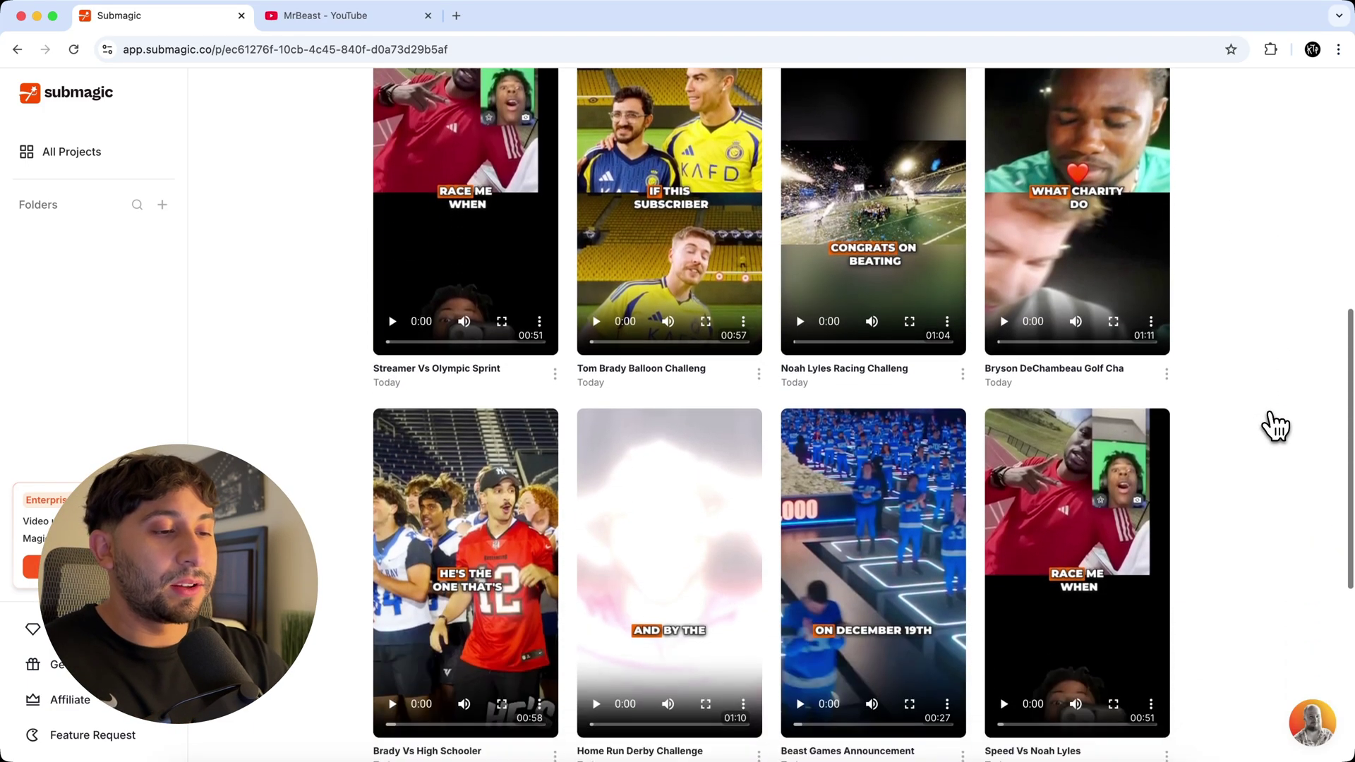
pyautogui.scroll(8, 1274, 426)
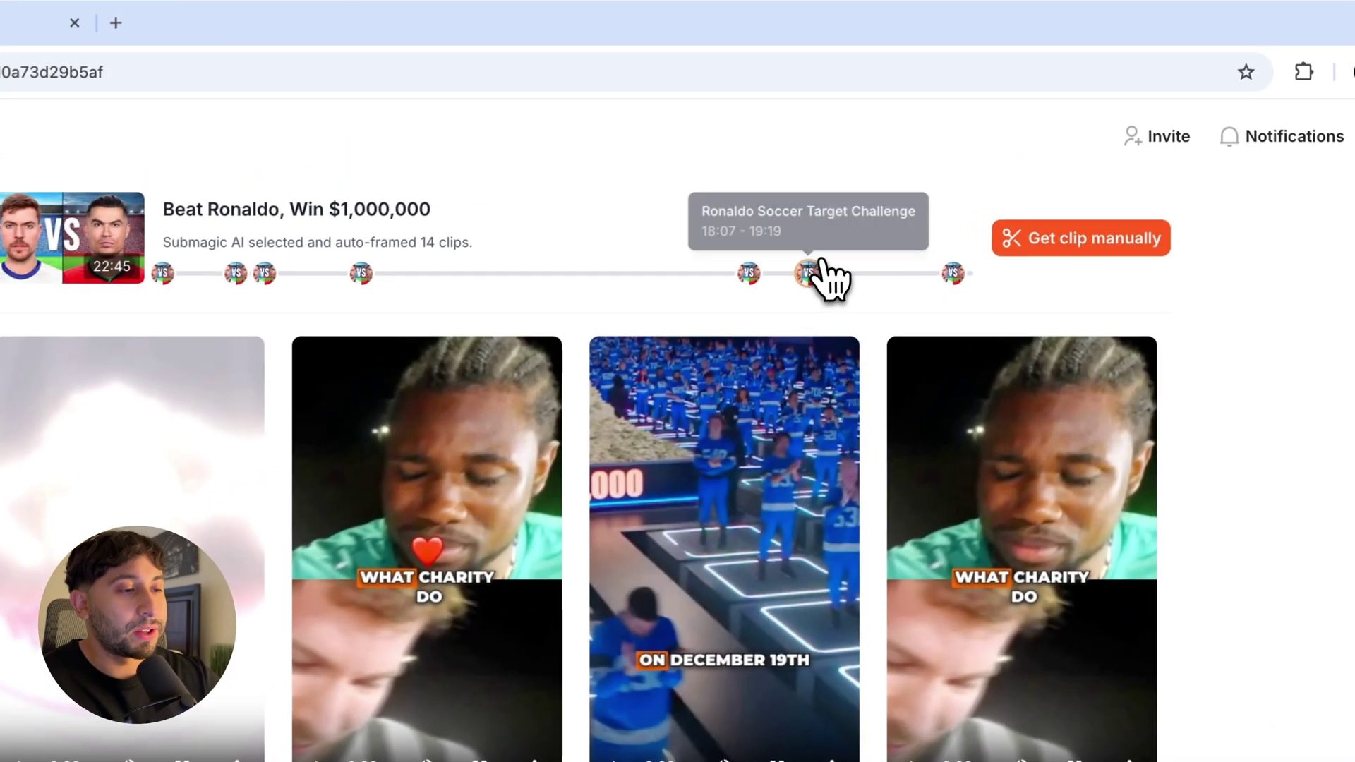
# Open the Ronaldo Soccer clip in the editor and bring up its 22:44 caption transcript.
pyautogui.click(933, 187)
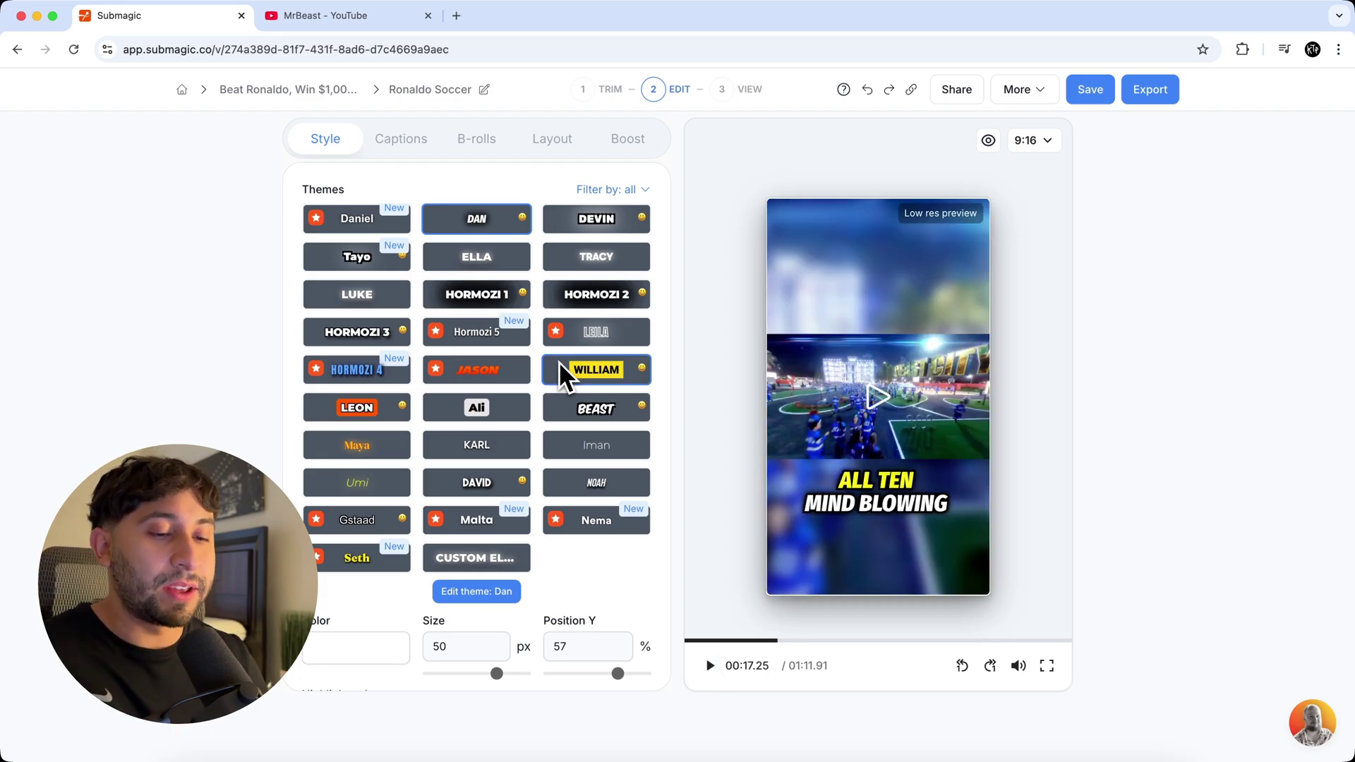
pyautogui.click(399, 142)
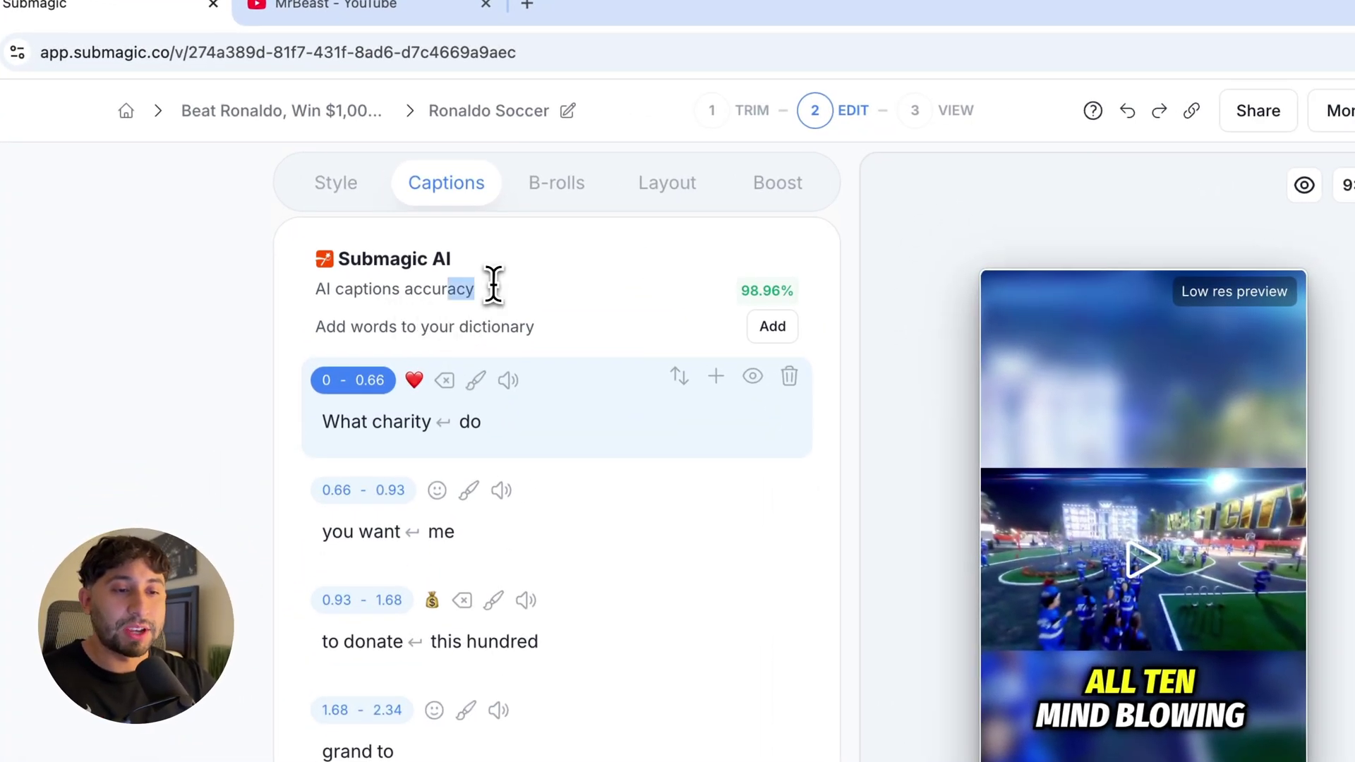
pyautogui.click(466, 287)
pyautogui.click(808, 297)
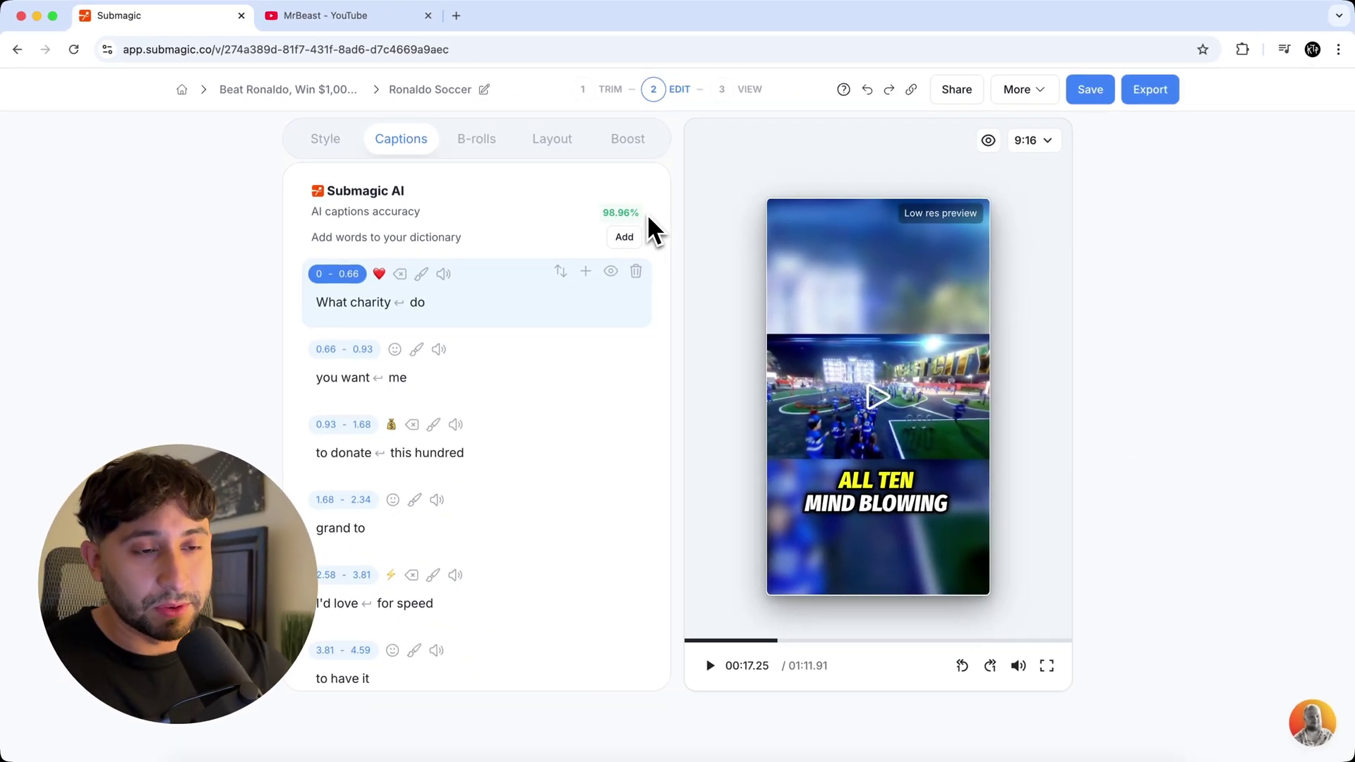
pyautogui.scroll(-3, 732, 507)
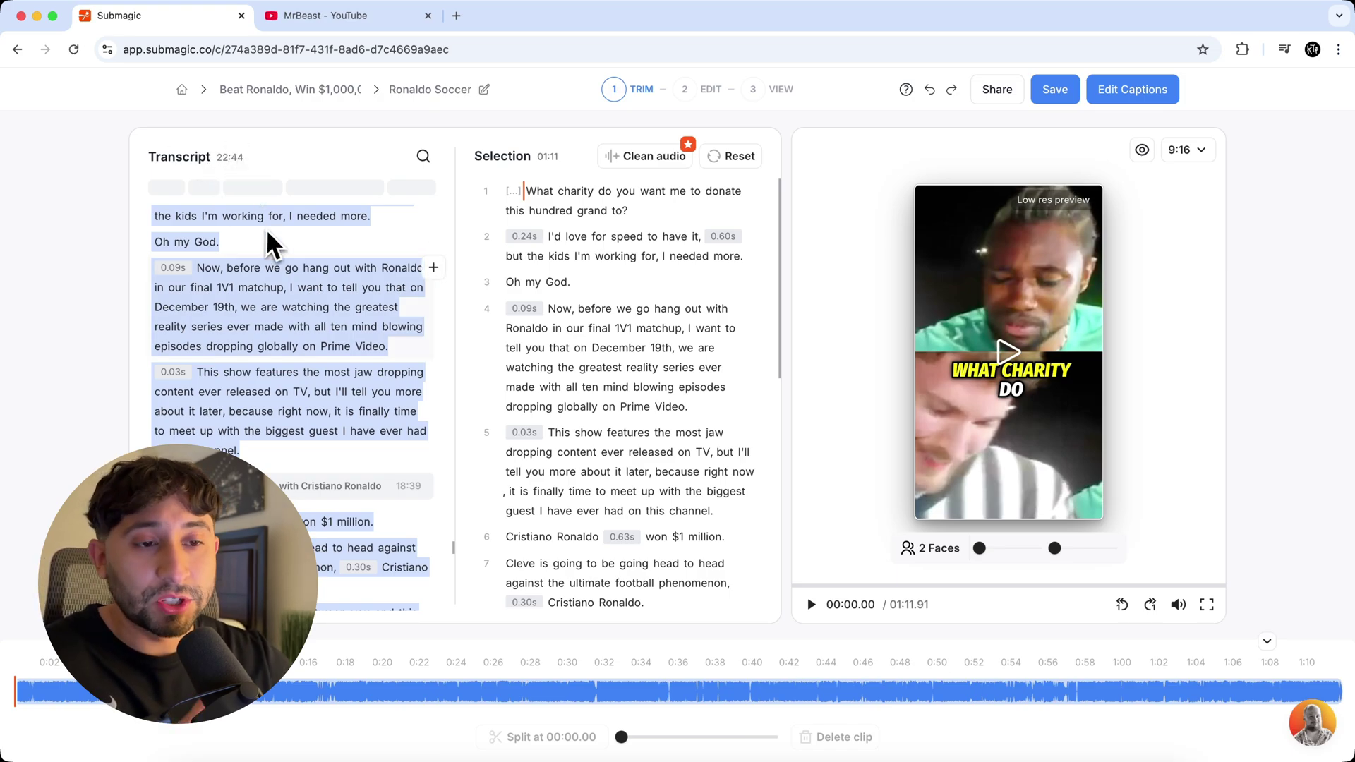
# Review the 1:11 selection and play the 9:16 preview, rewinding it to near the start.
pyautogui.scroll(10, 282, 279)
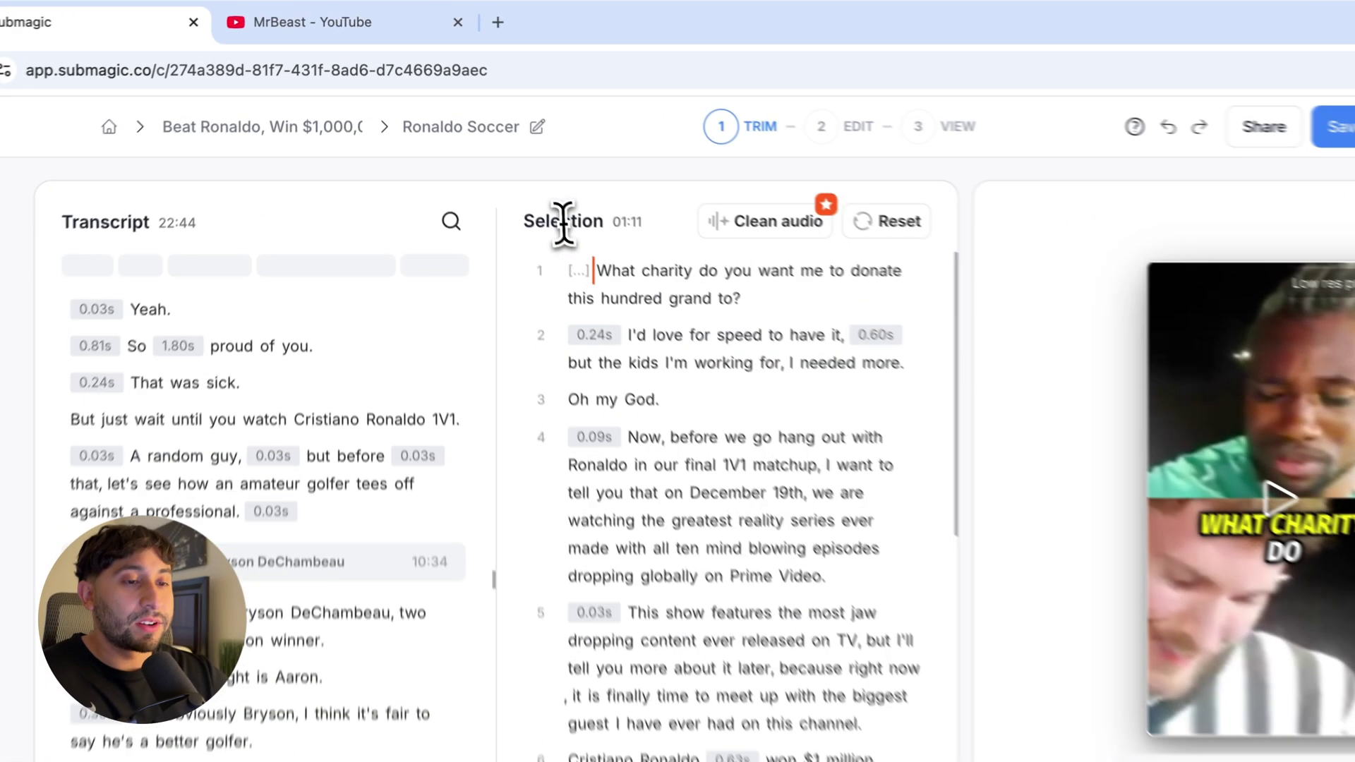
pyautogui.moveTo(483, 156); pyautogui.dragTo(556, 154)
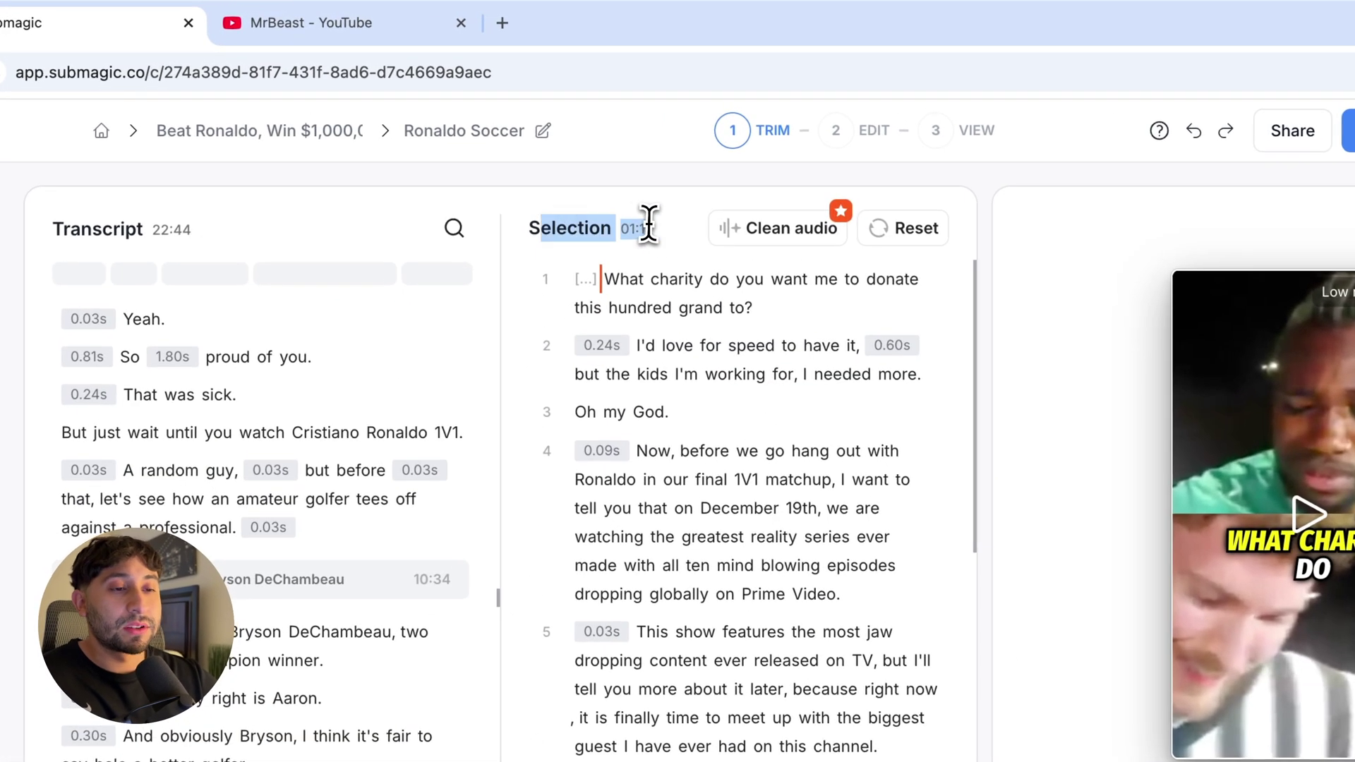
pyautogui.click(660, 225)
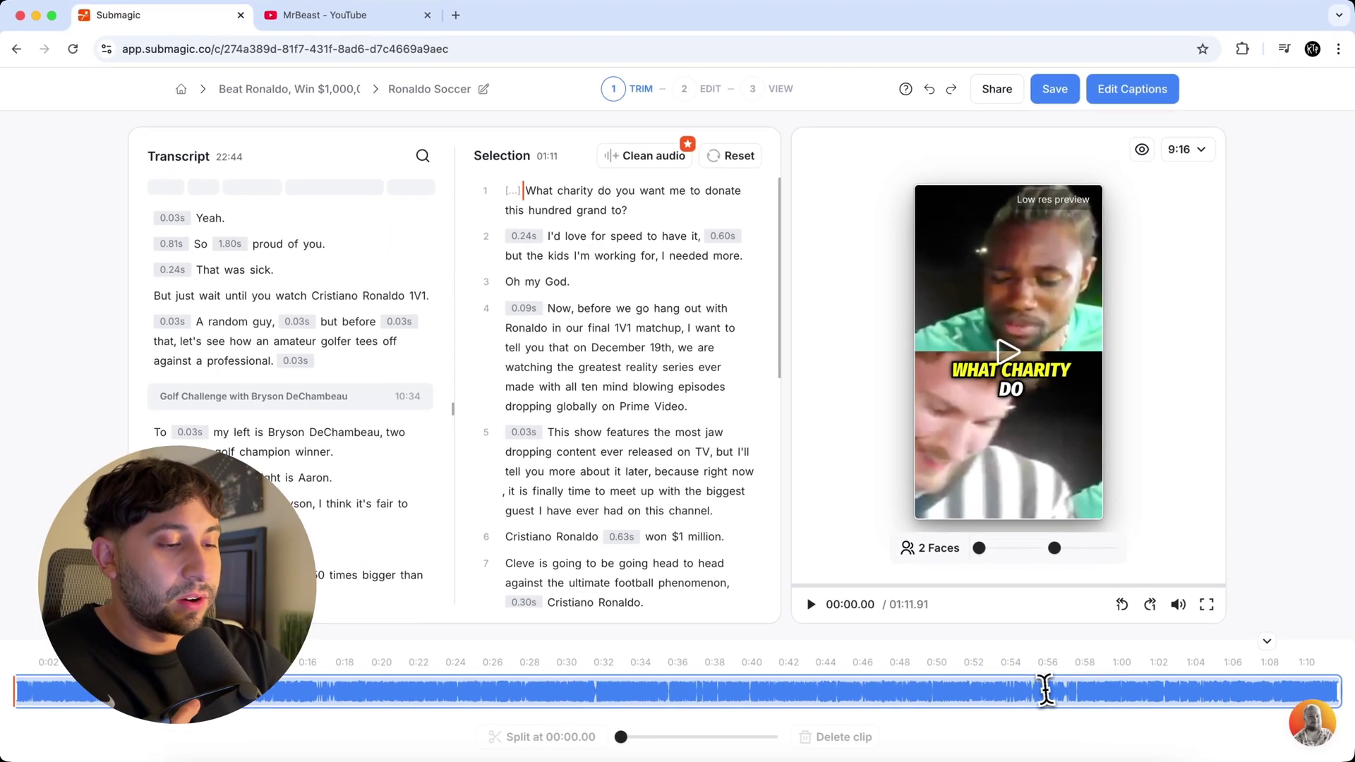
pyautogui.click(1006, 350)
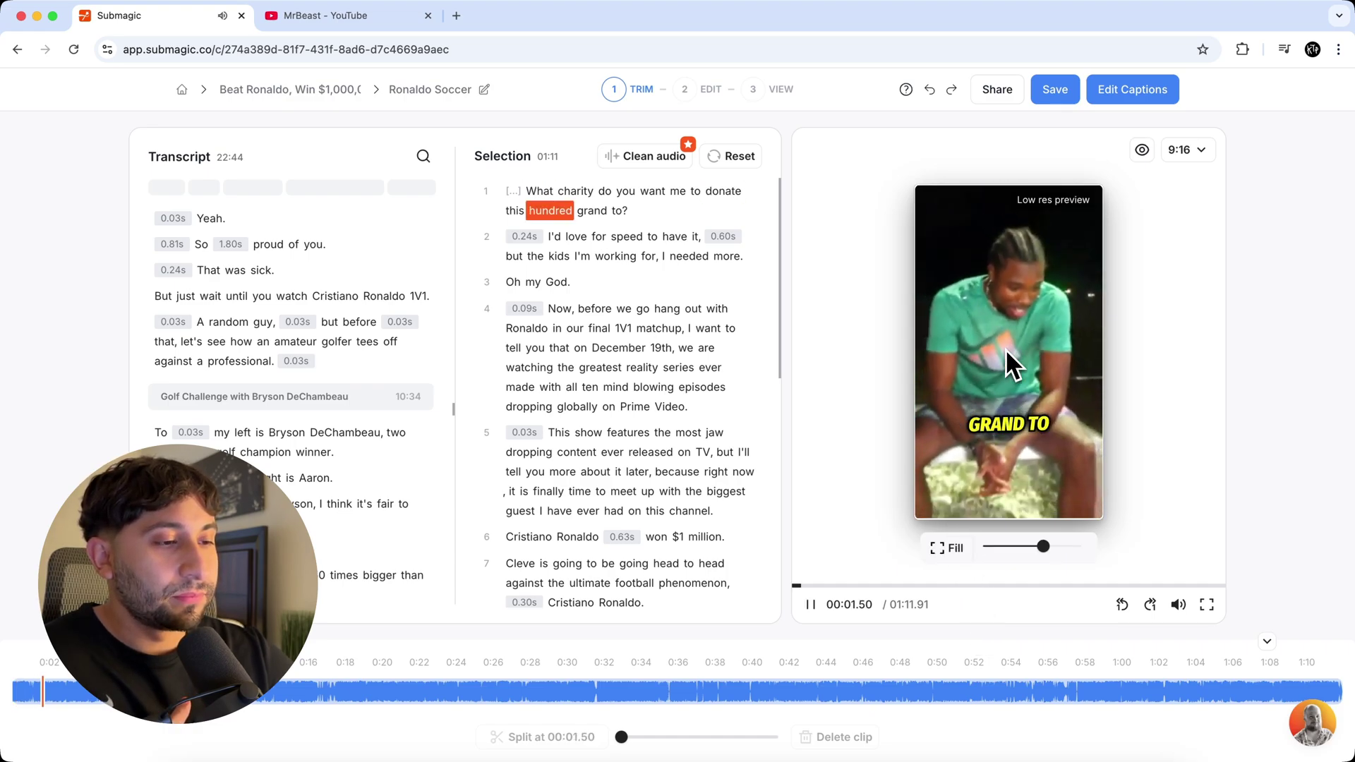
pyautogui.click(811, 605)
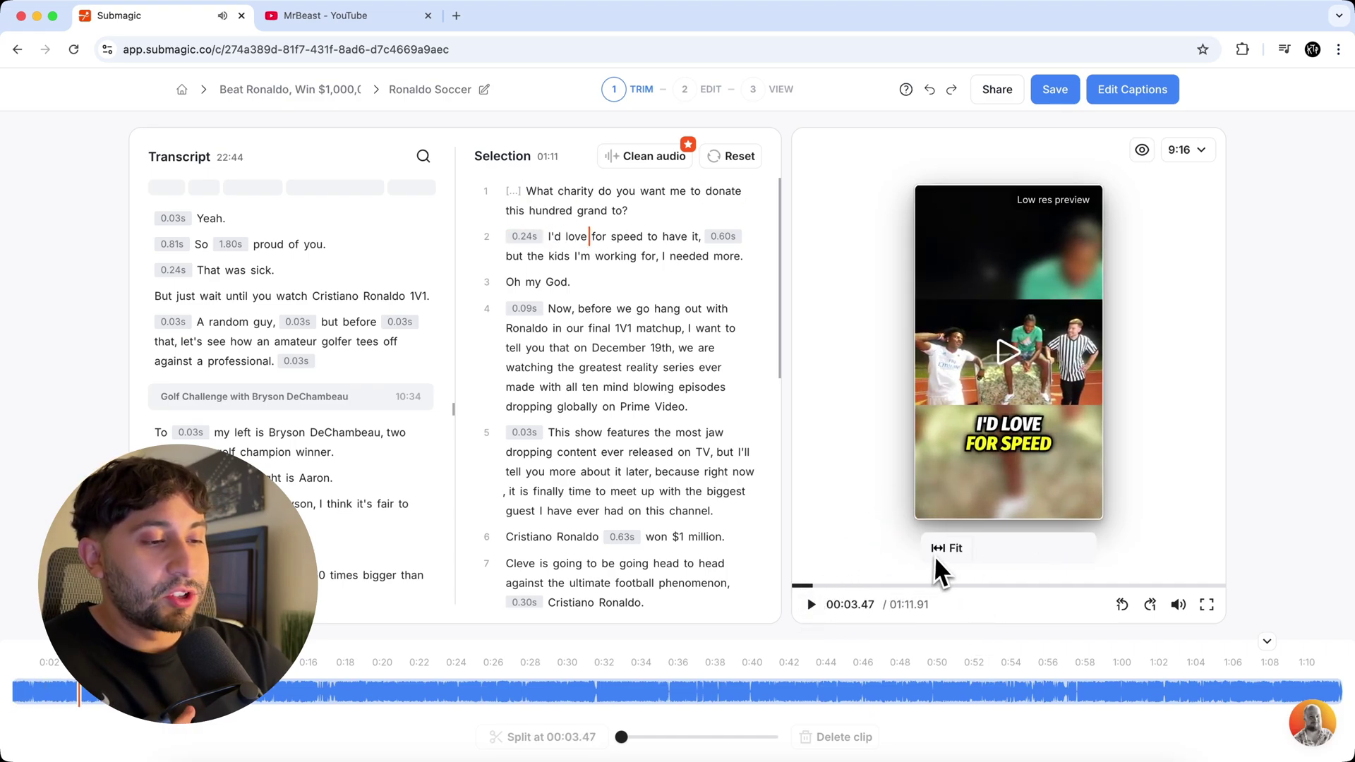
pyautogui.moveTo(852, 584); pyautogui.dragTo(793, 593)
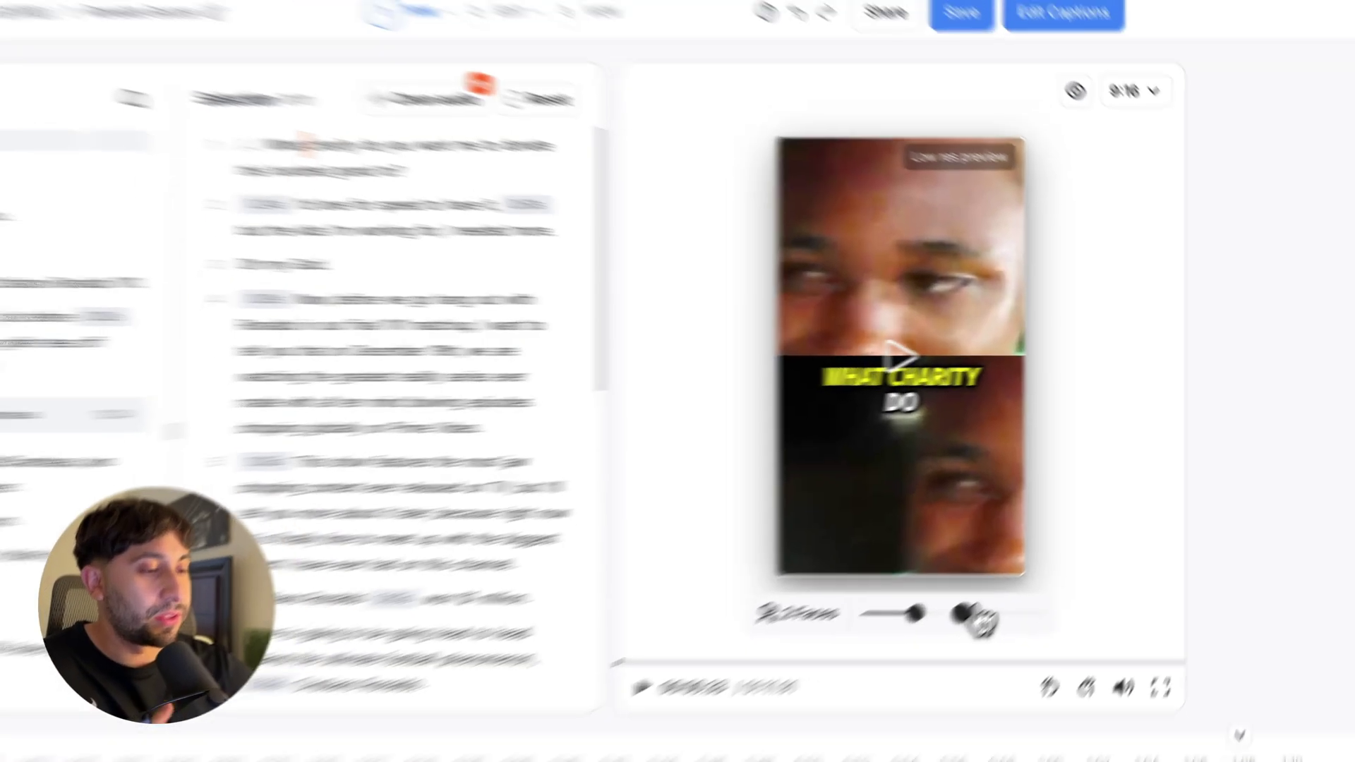
# Tighten the two-face split-screen crop and replay the preview to check the framing.
pyautogui.moveTo(917, 644); pyautogui.dragTo(954, 645)
pyautogui.moveTo(1062, 549); pyautogui.dragTo(1047, 550)
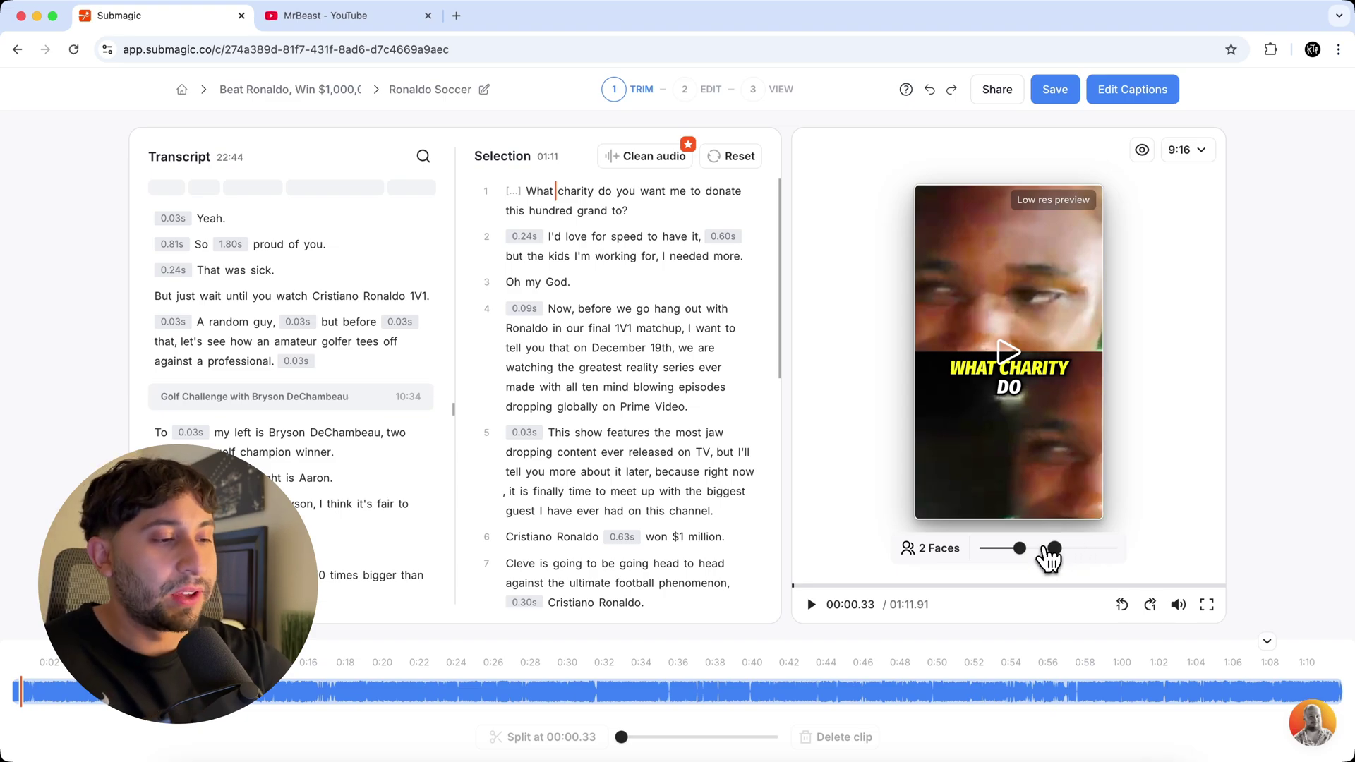
pyautogui.click(812, 607)
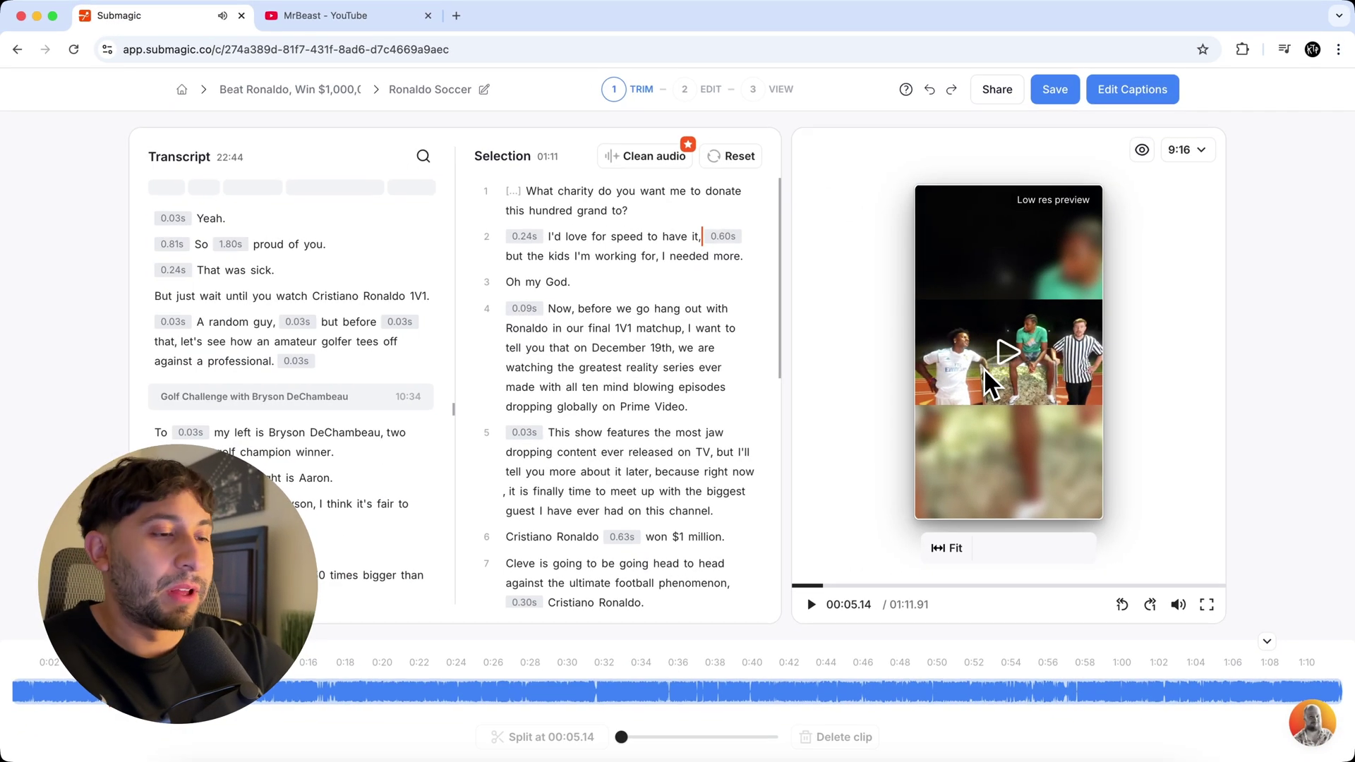
pyautogui.click(812, 368)
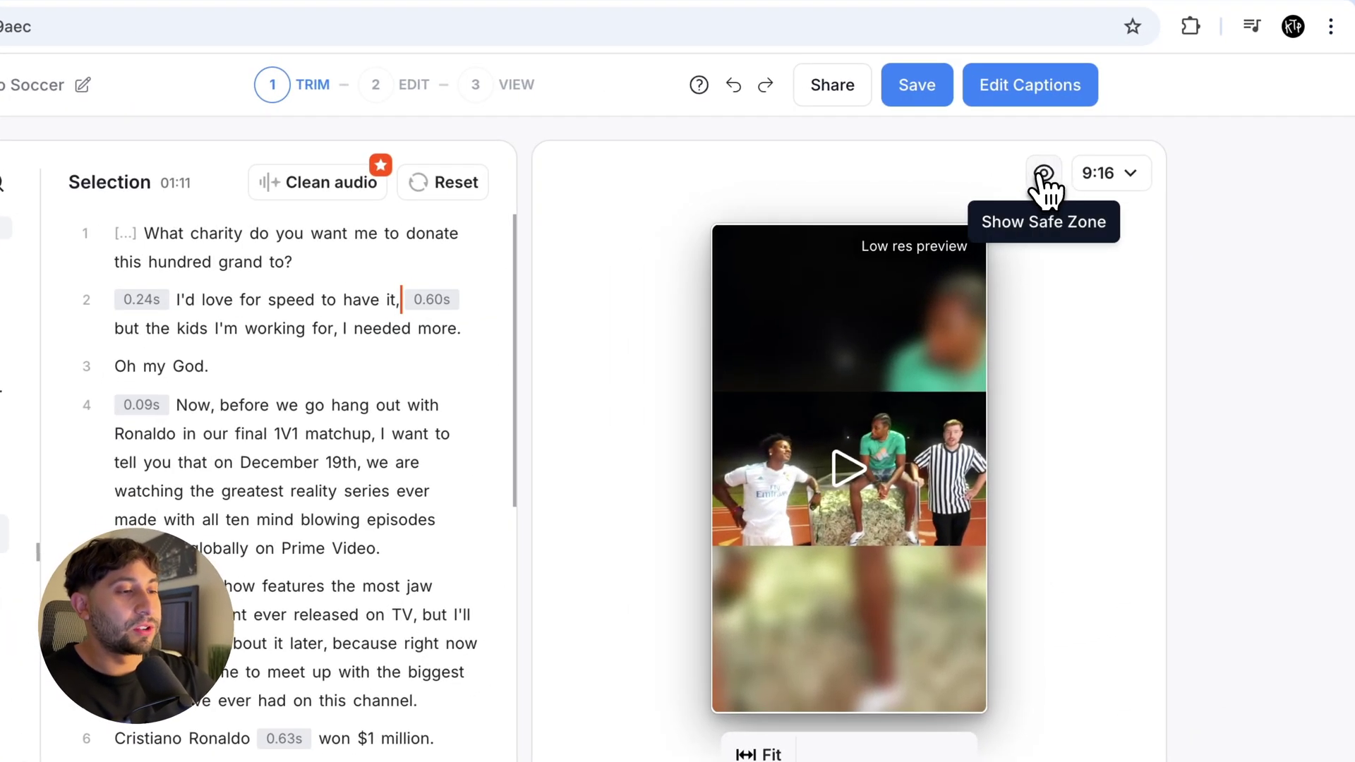
# Show the safe-zone guides, test removing "I'm working for," from line 2, then undo it.
pyautogui.click(1043, 173)
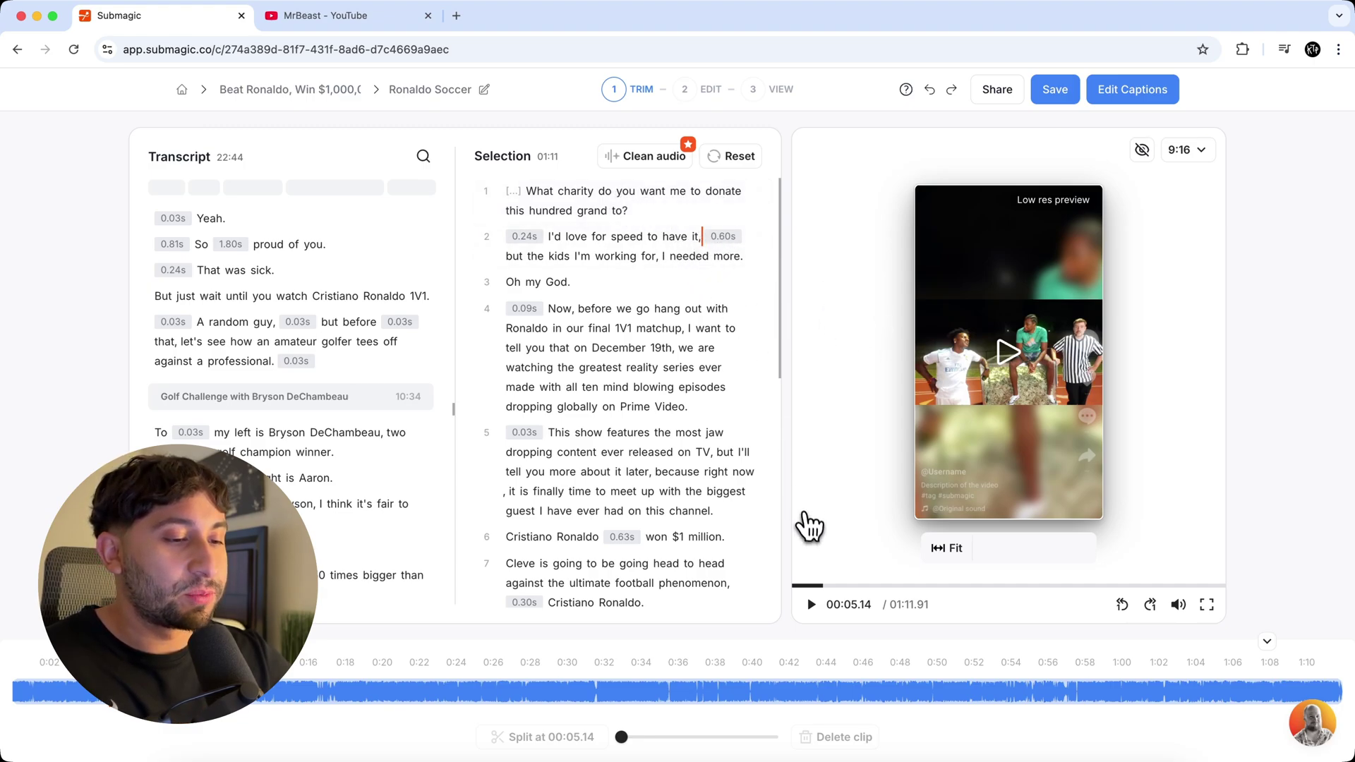
pyautogui.click(812, 606)
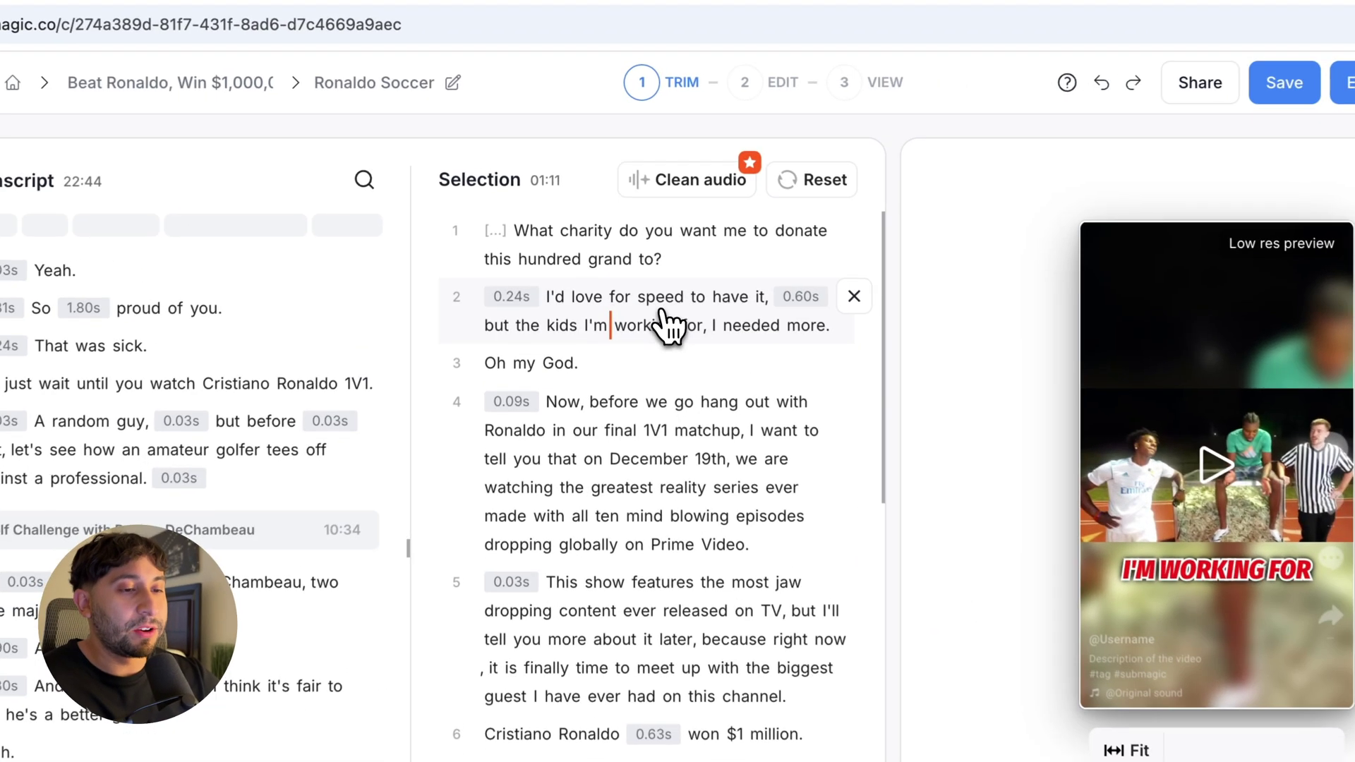
pyautogui.moveTo(614, 262)
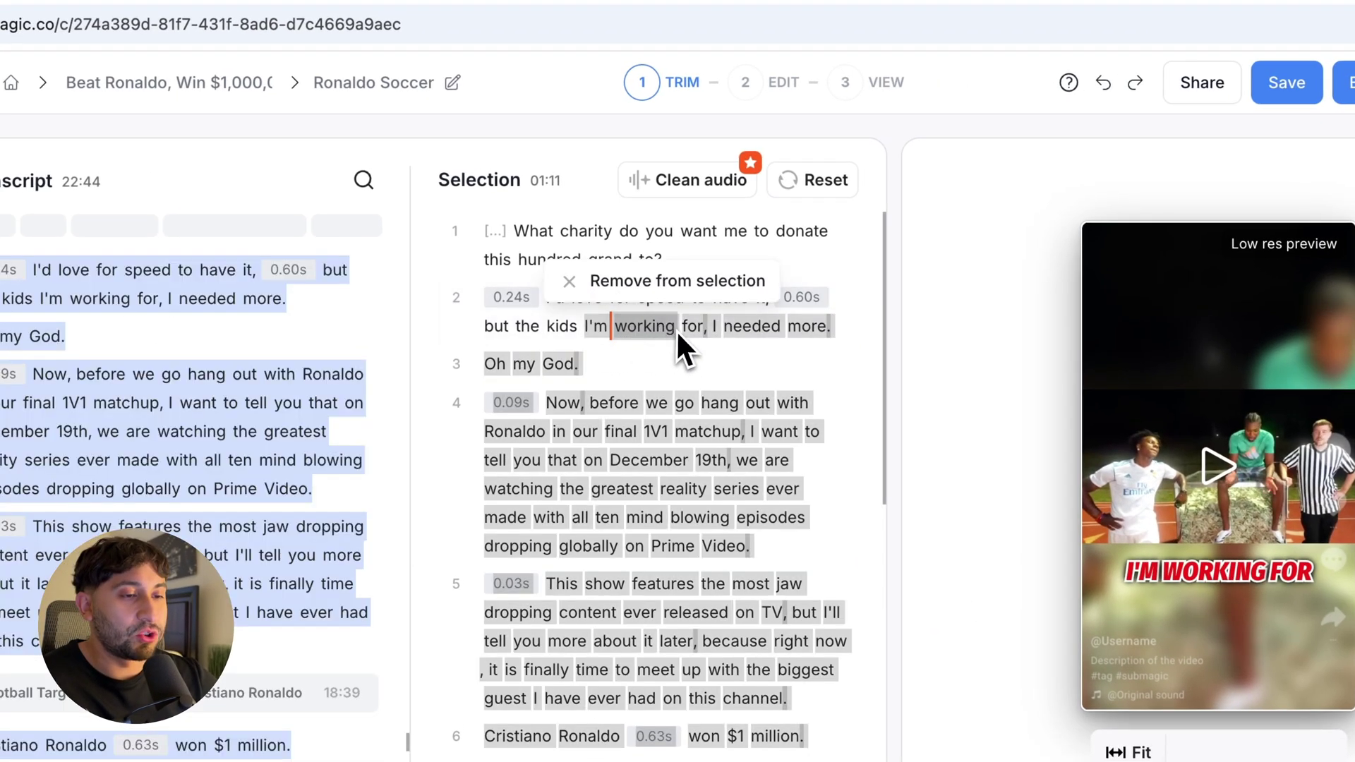
pyautogui.click(642, 283)
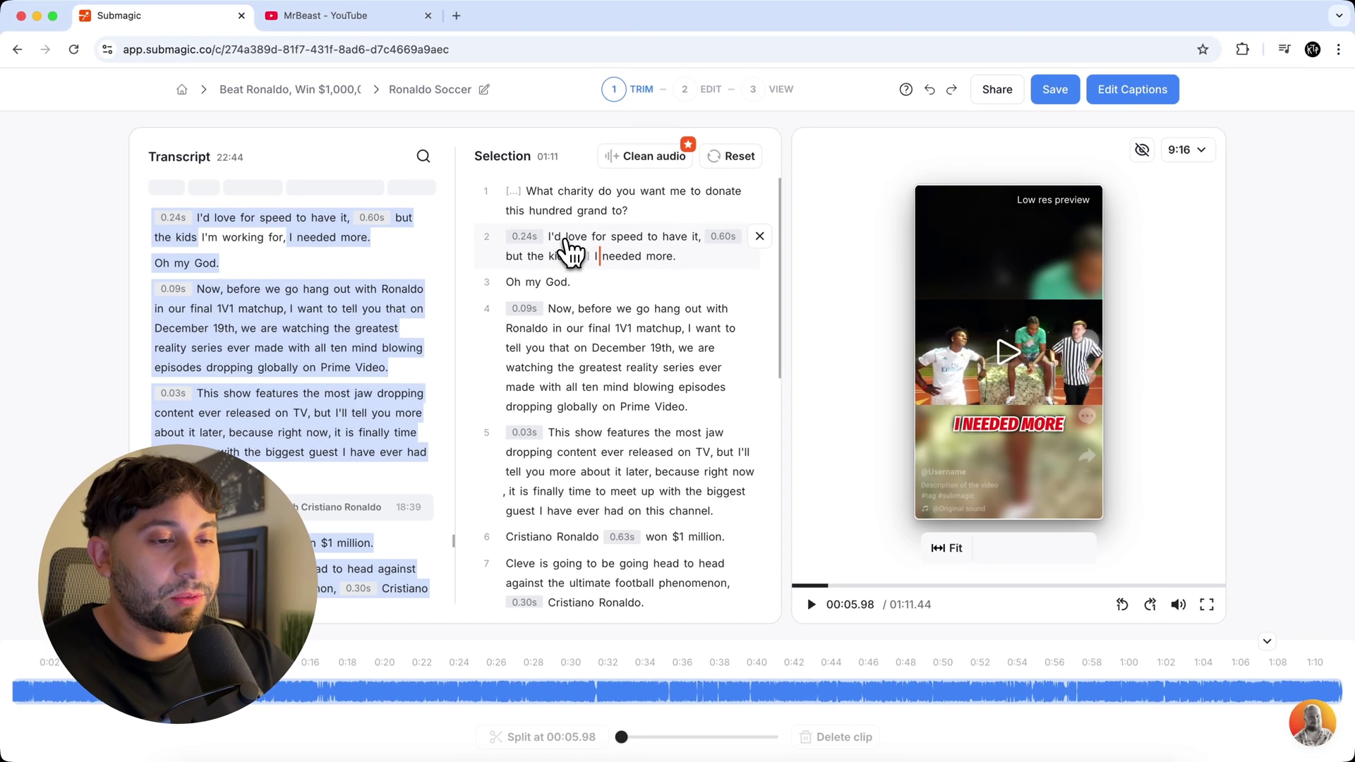
pyautogui.click(811, 604)
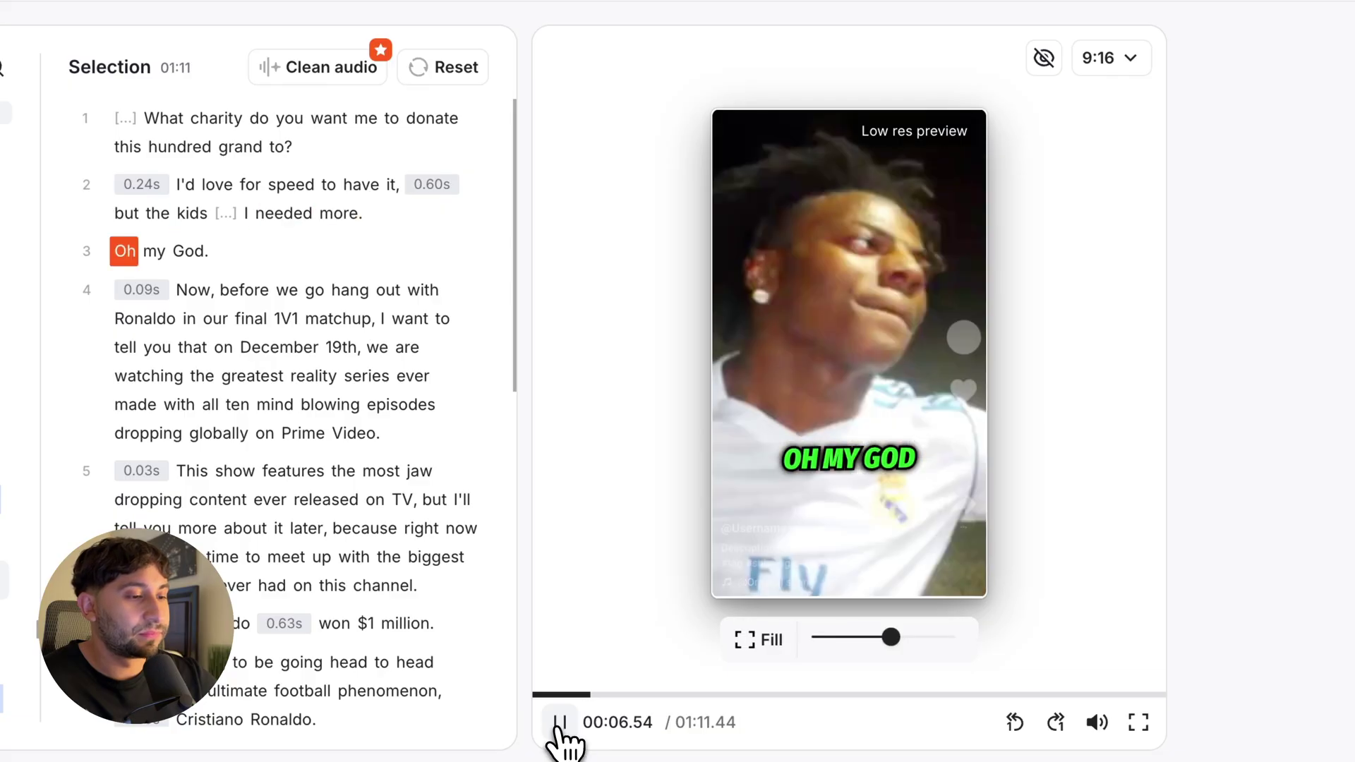
pyautogui.click(560, 722)
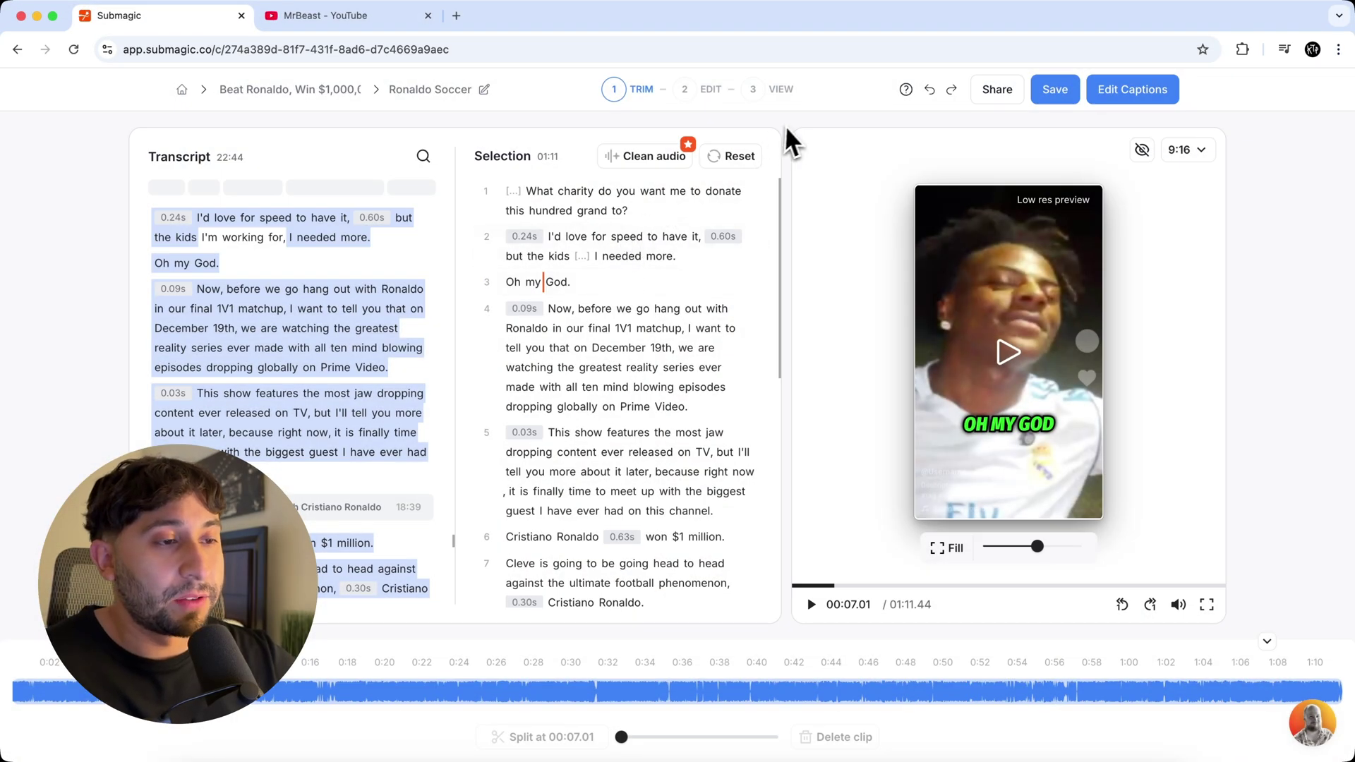
pyautogui.click(929, 89)
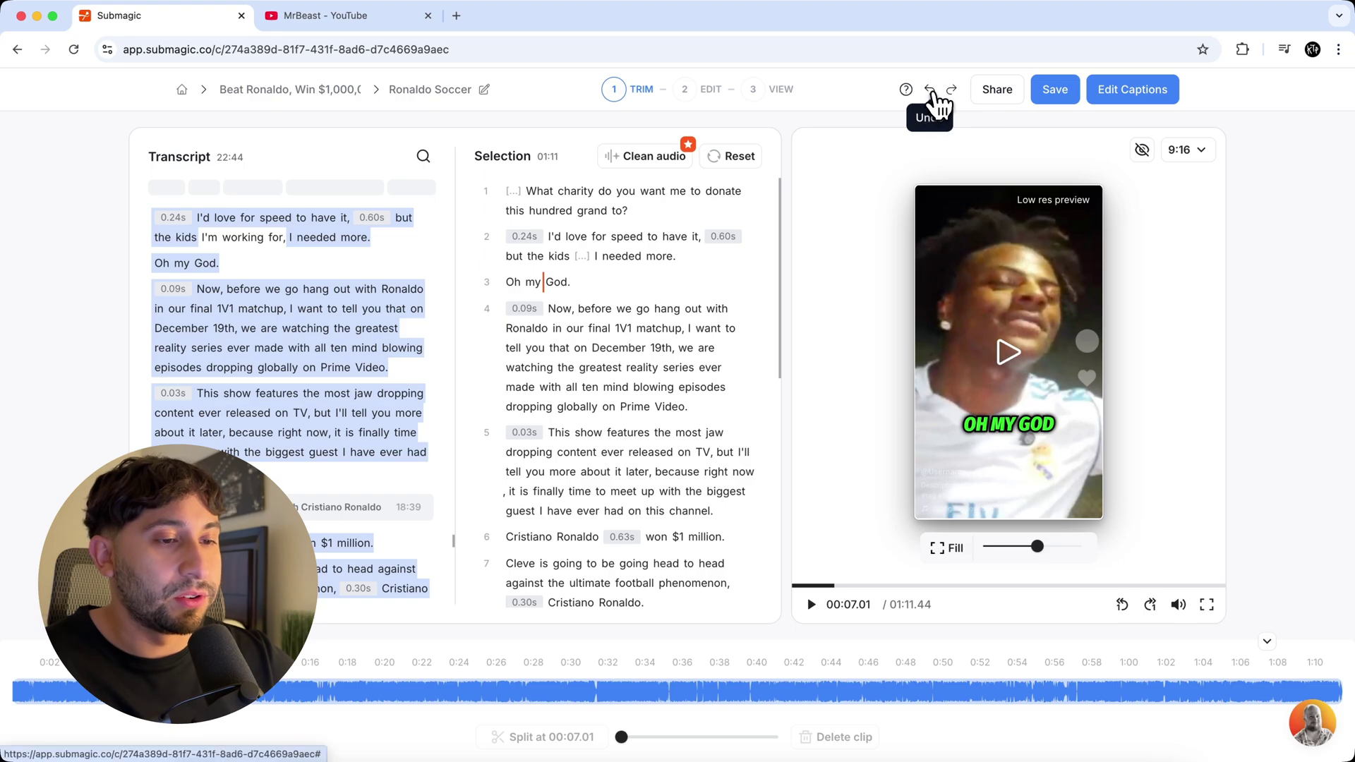
pyautogui.click(609, 246)
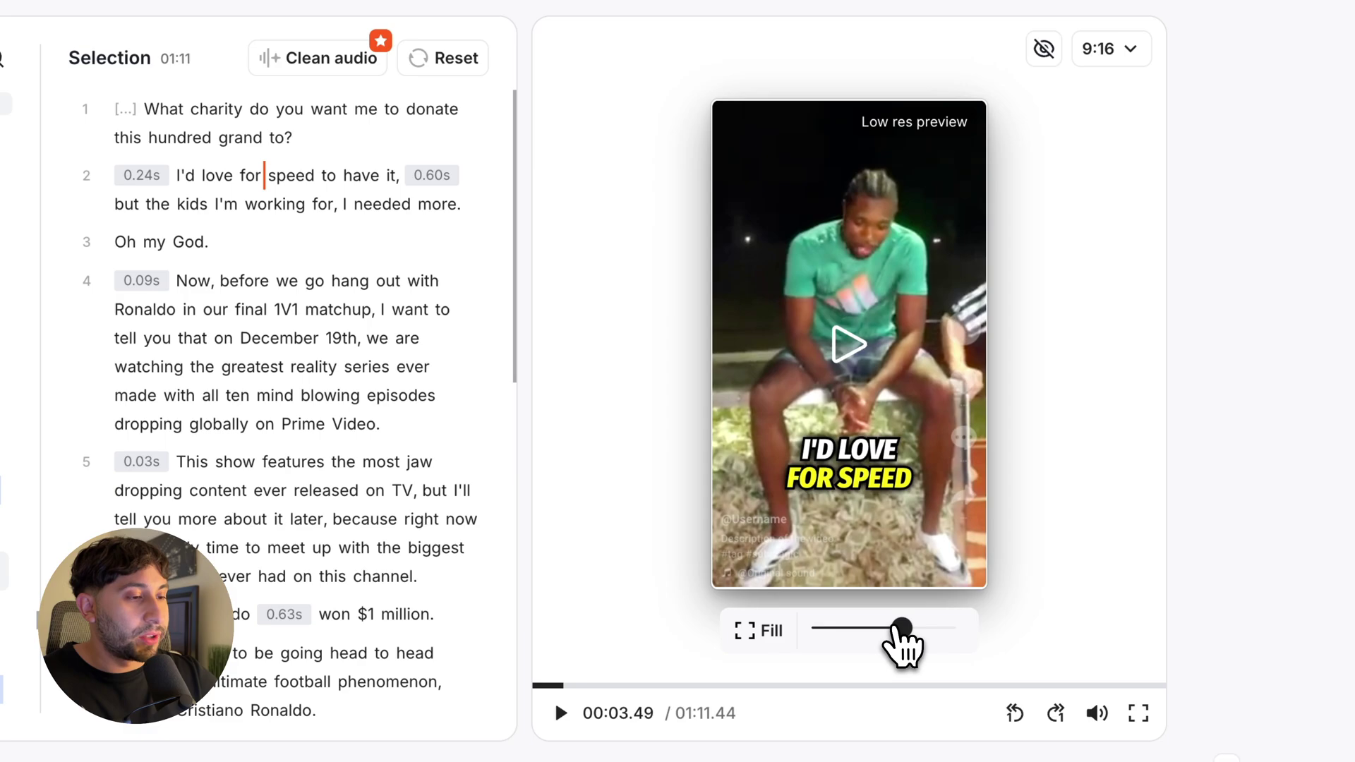
# Drag the Fill zoom slider left so the vertical framing shows more of each shot.
pyautogui.moveTo(890, 627); pyautogui.dragTo(837, 630)
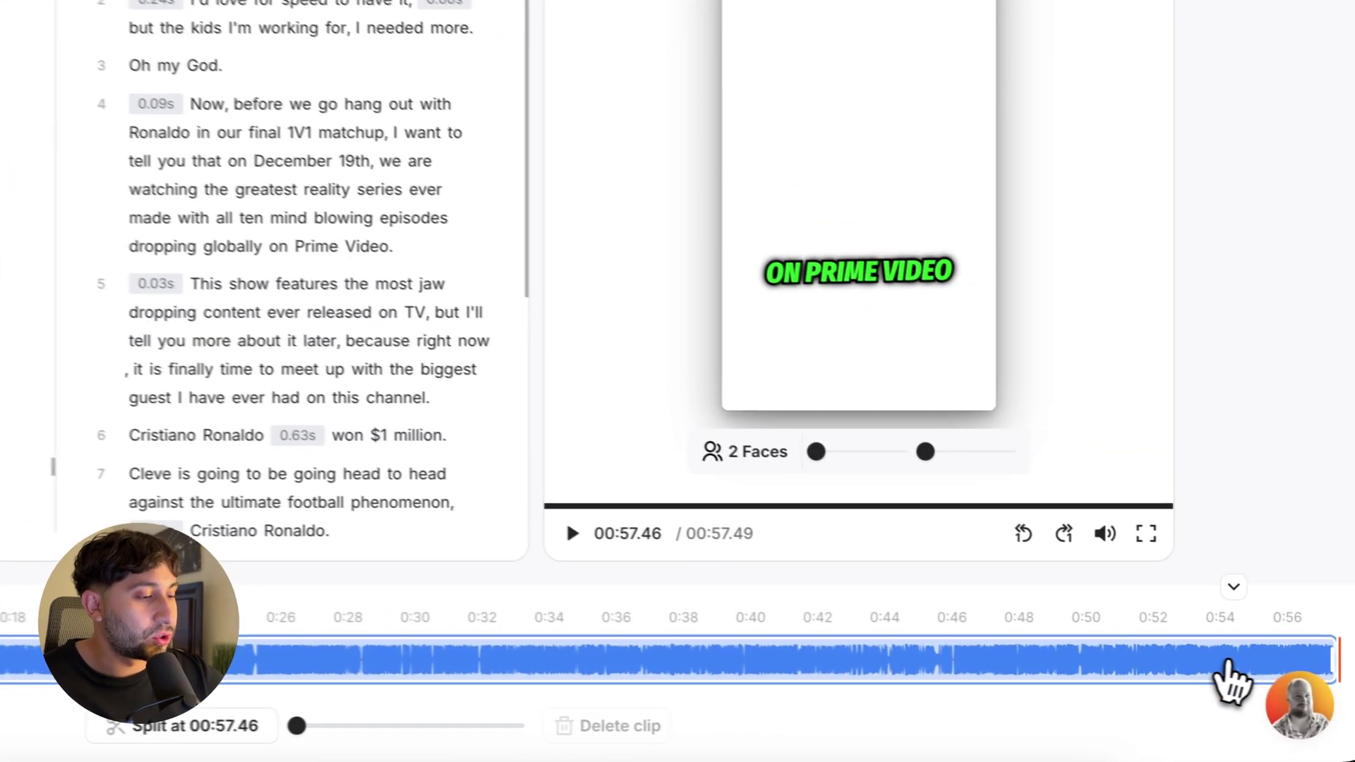
# Trim the clip's end back to about 0:30, then preview the Football Target Challenge at 18:39.
pyautogui.click(1236, 660)
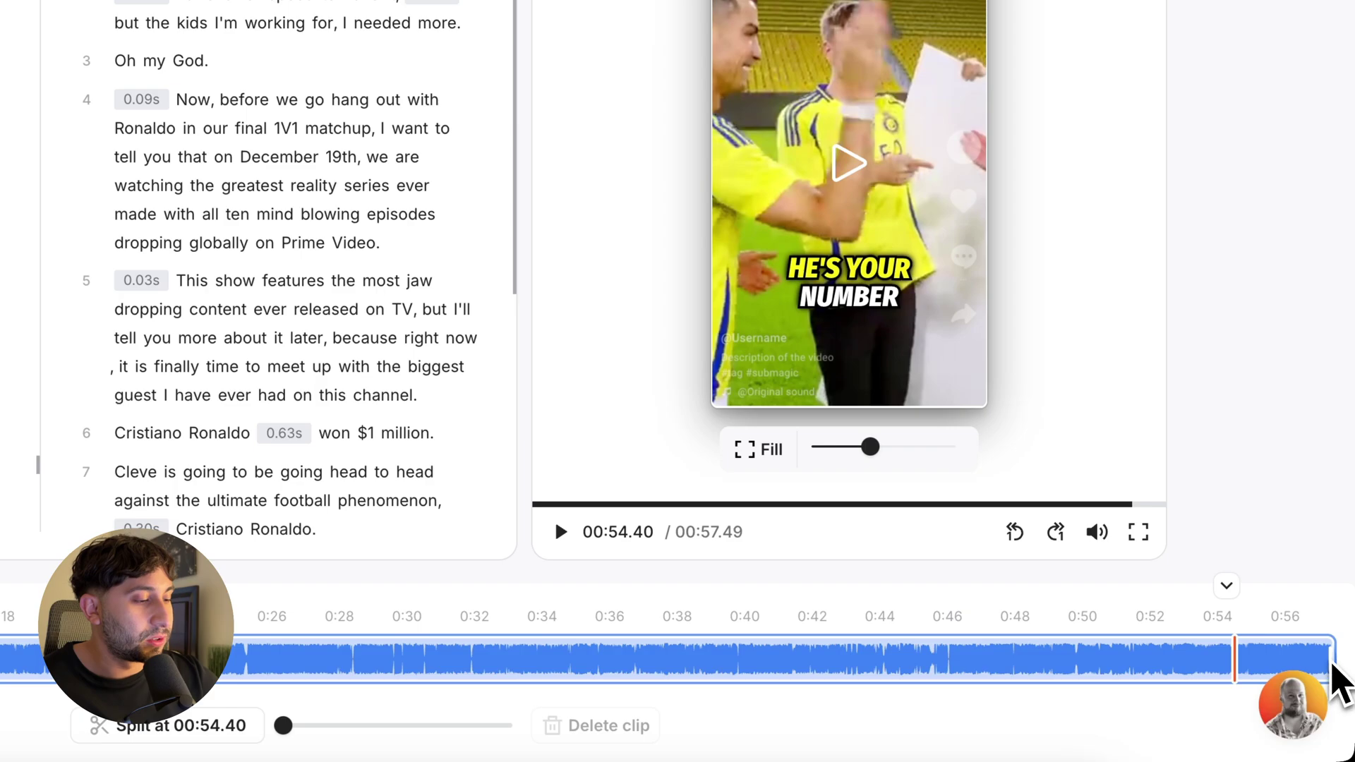
pyautogui.moveTo(1333, 663); pyautogui.dragTo(650, 643)
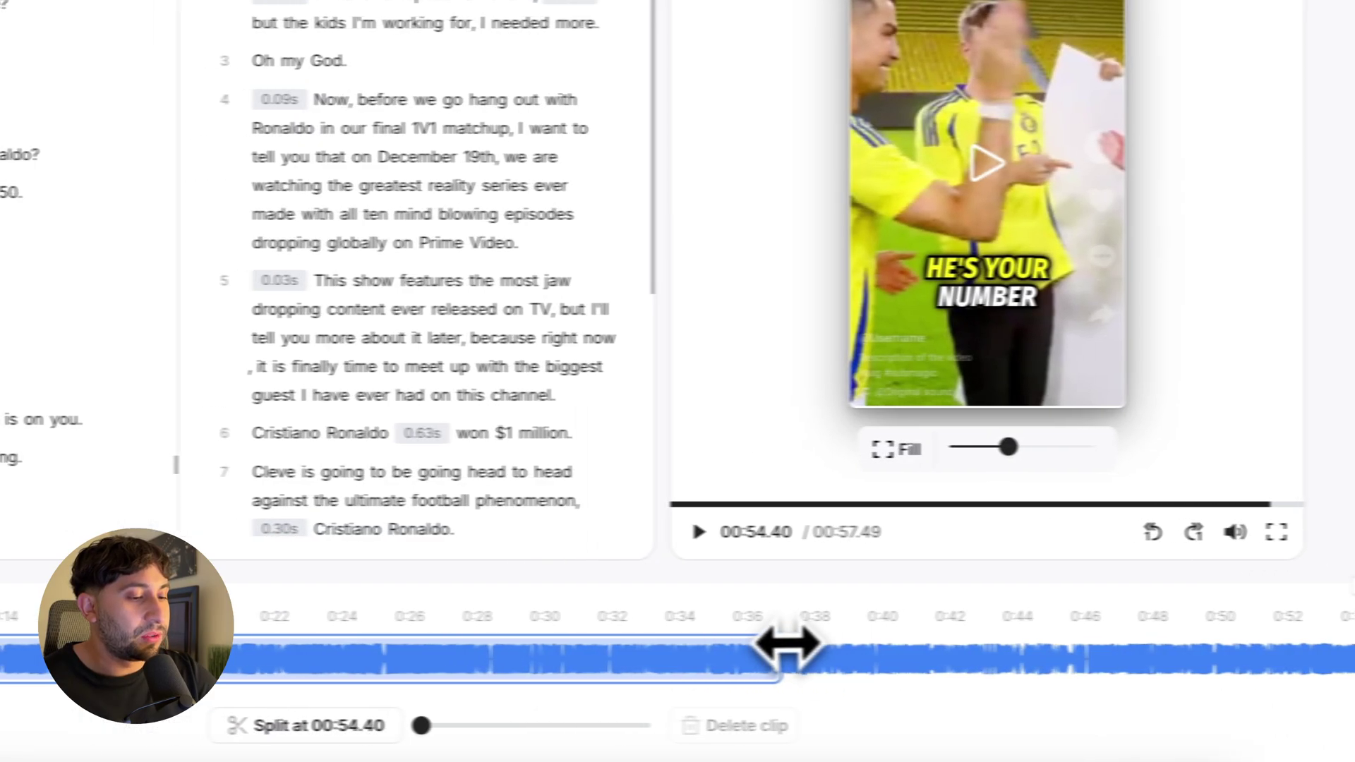
pyautogui.moveTo(787, 644); pyautogui.dragTo(575, 650)
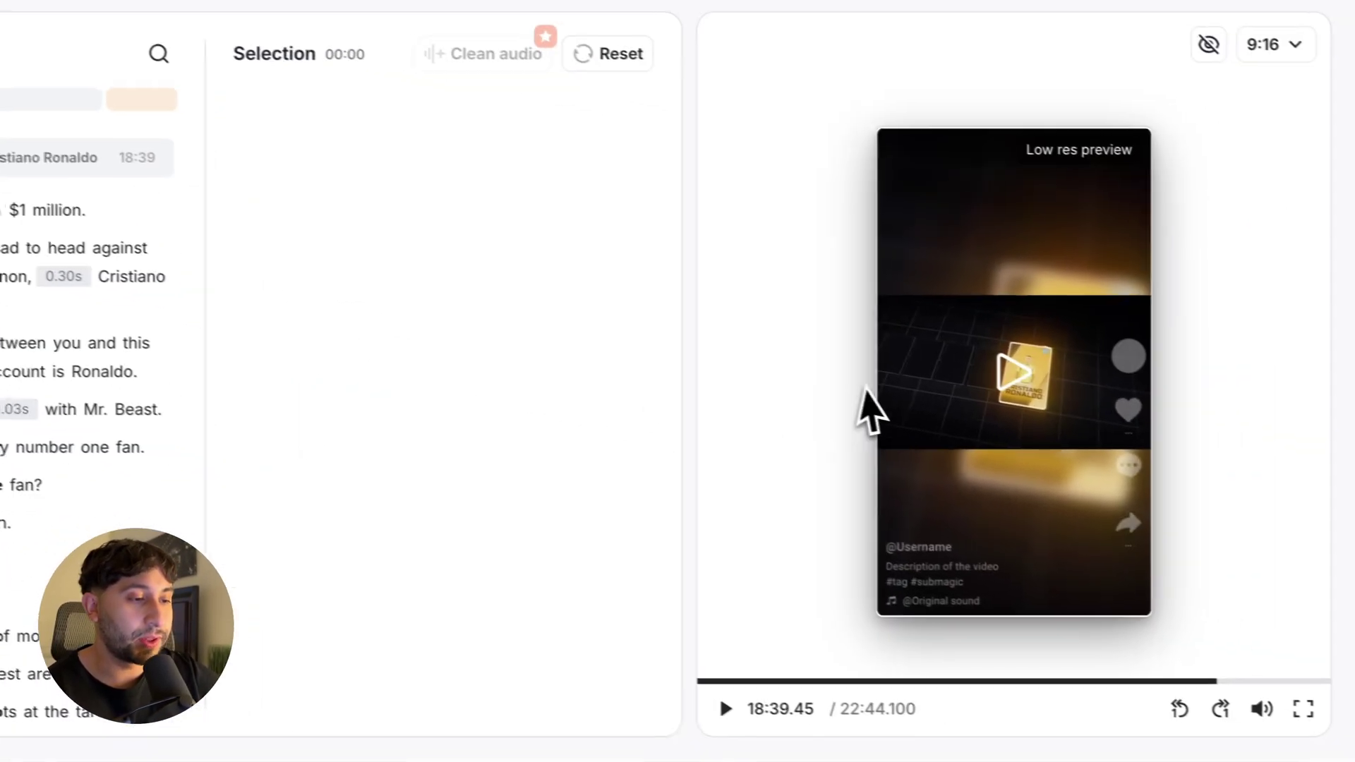
pyautogui.click(1313, 494)
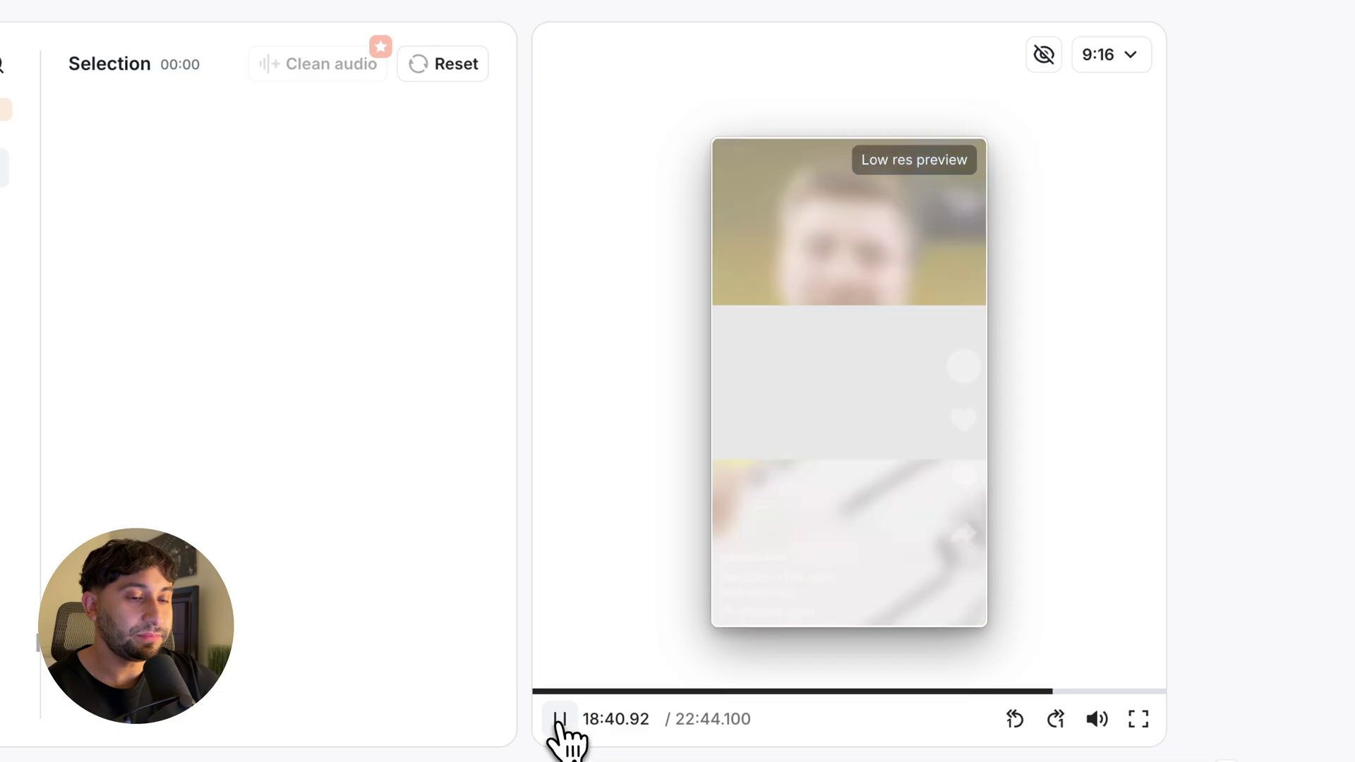
pyautogui.click(560, 719)
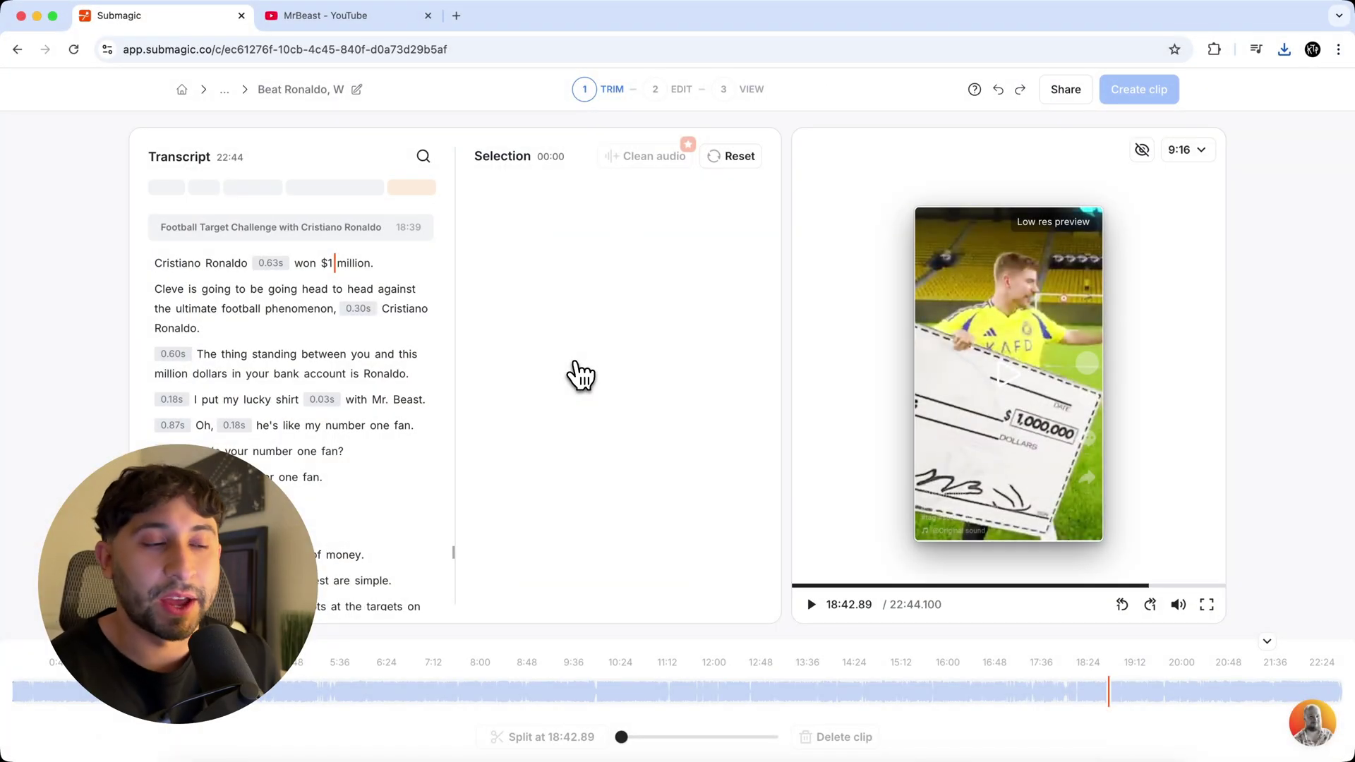
# Add eleven lines, "Cristiano Ronaldo won $1 million." through "Ronaldo, it's your turn.", to the selection.
pyautogui.click(227, 263)
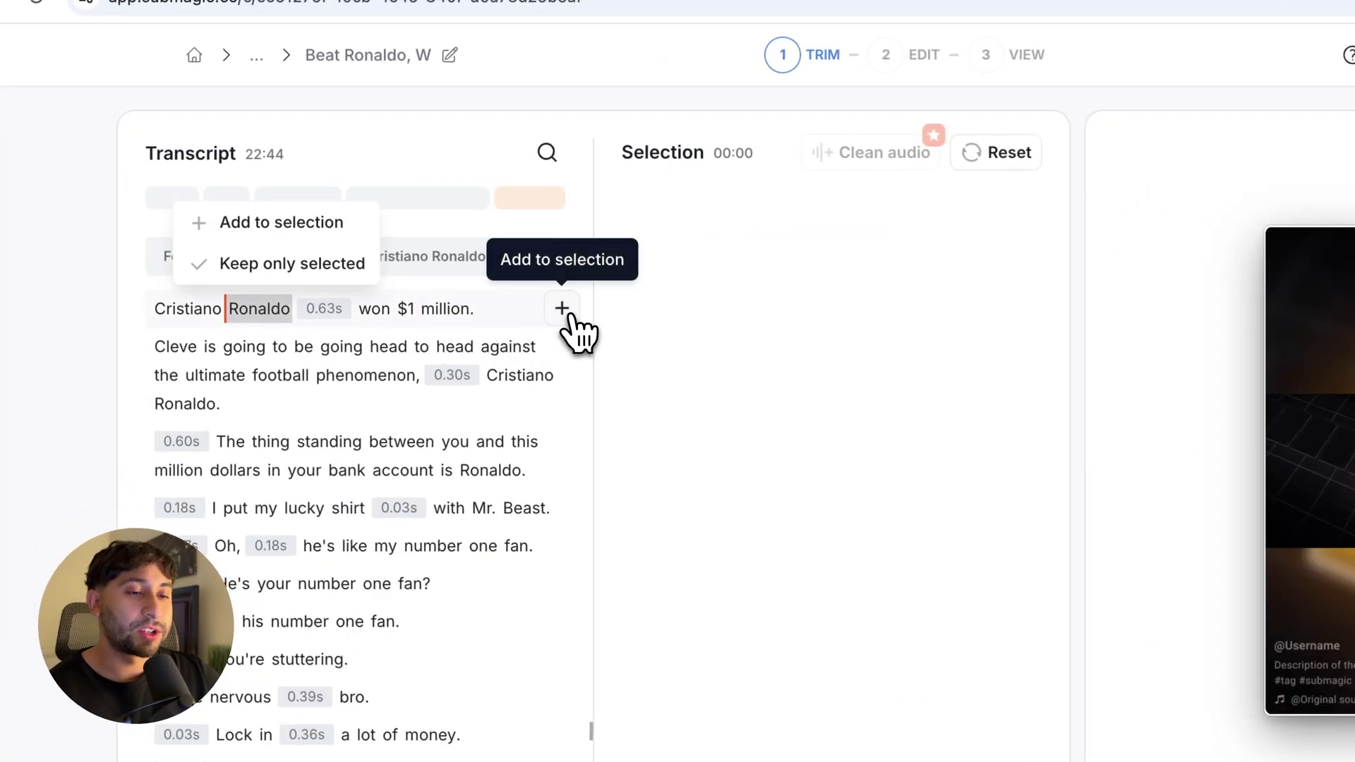
pyautogui.click(565, 310)
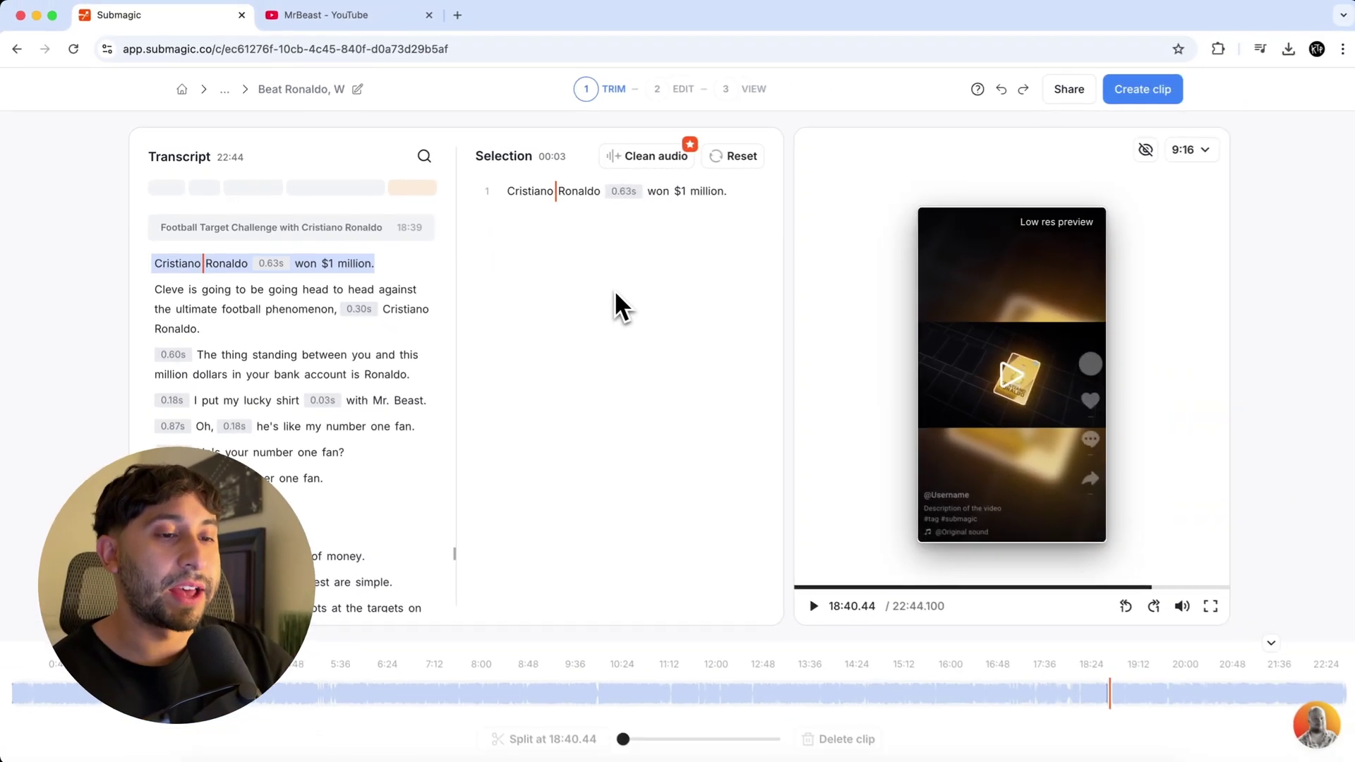
pyautogui.click(217, 293)
pyautogui.click(434, 289)
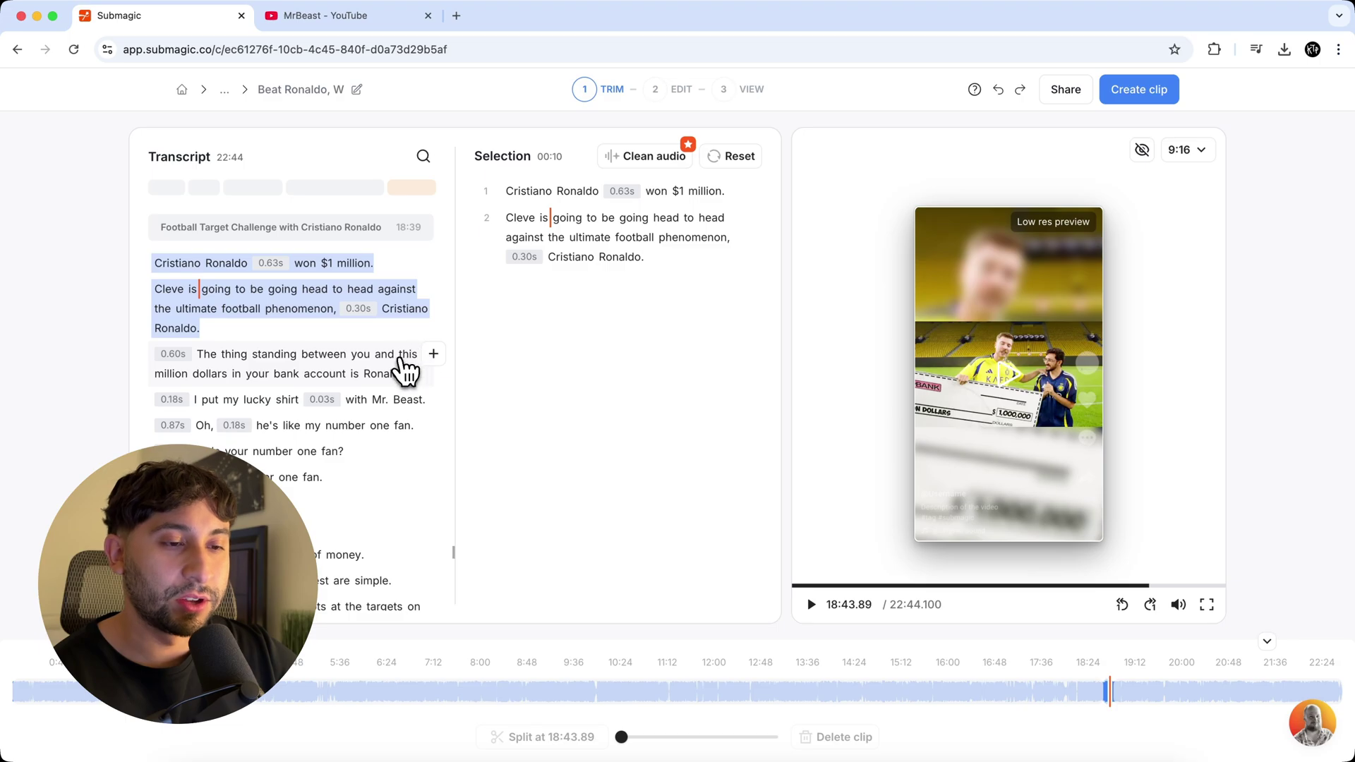
pyautogui.click(433, 353)
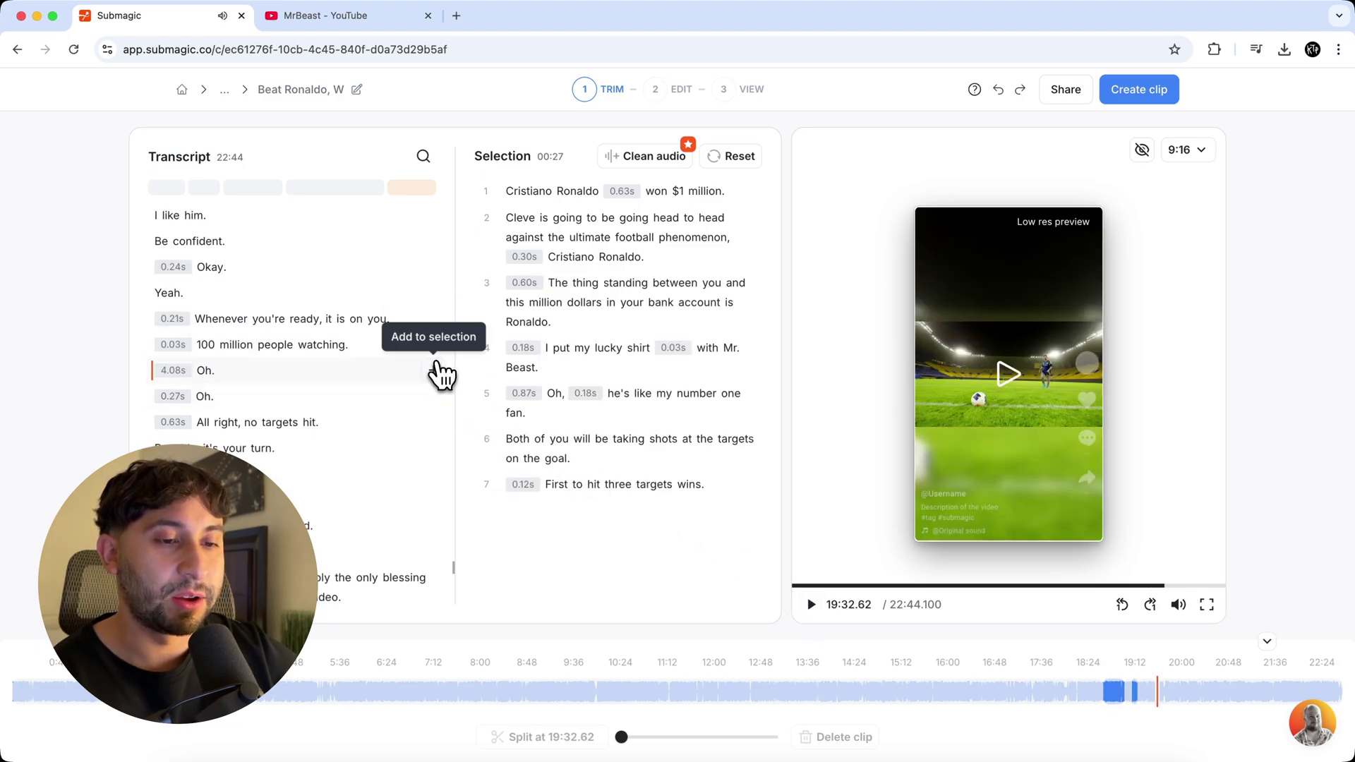
pyautogui.click(434, 372)
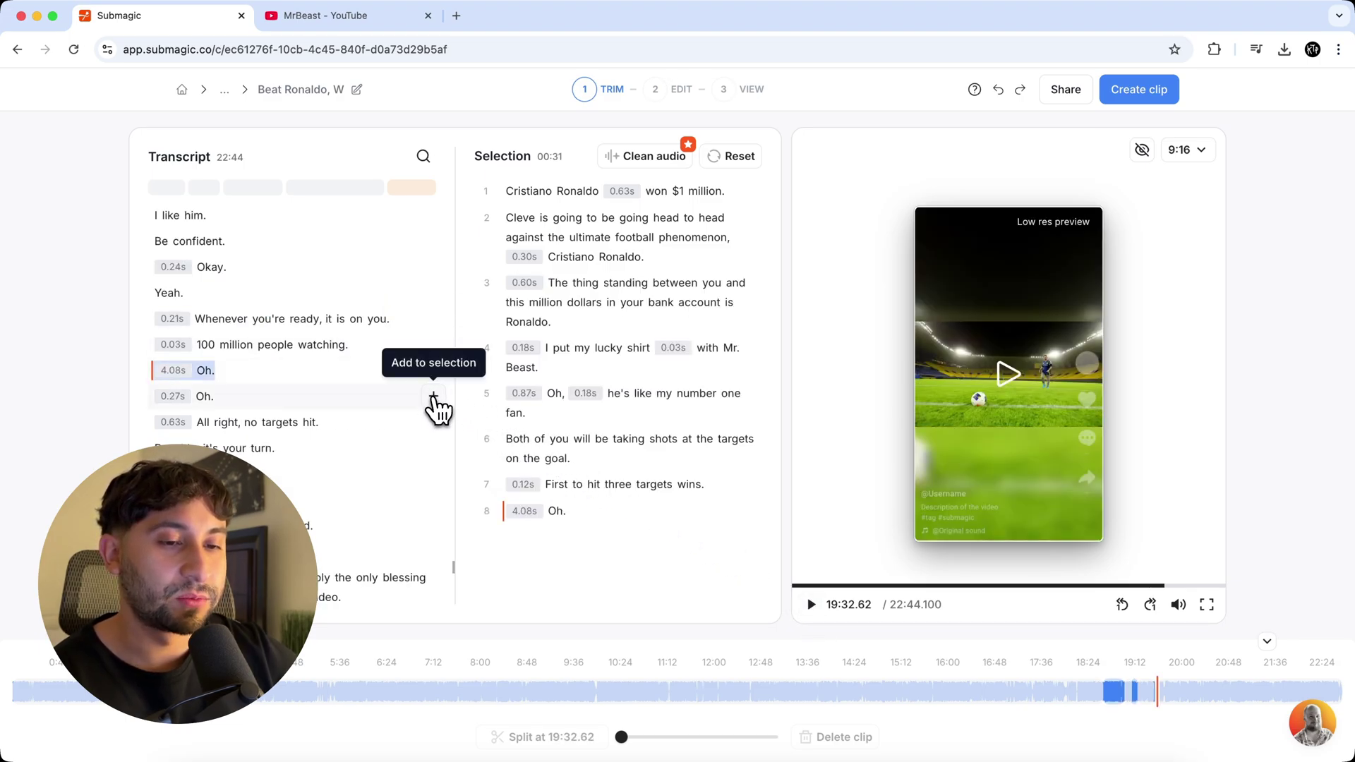
pyautogui.click(434, 399)
pyautogui.click(433, 424)
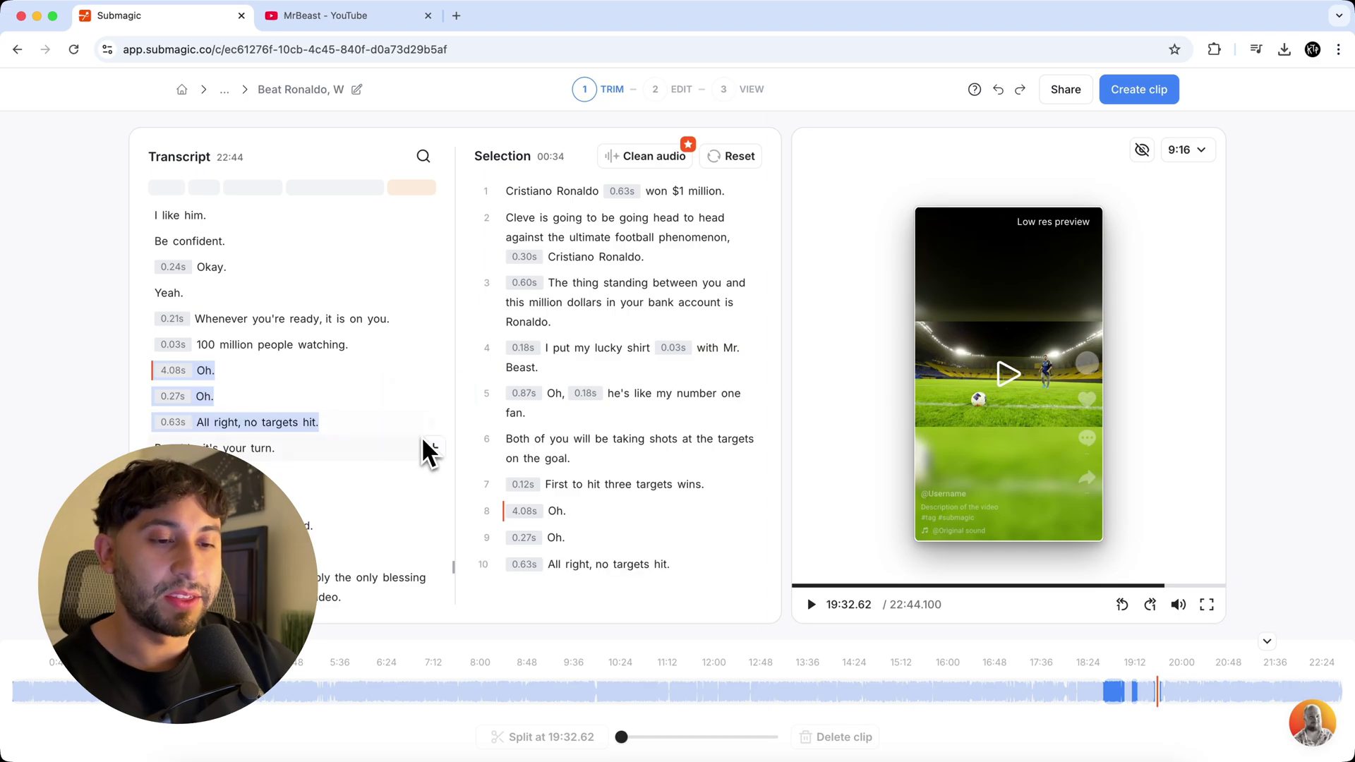
pyautogui.click(434, 451)
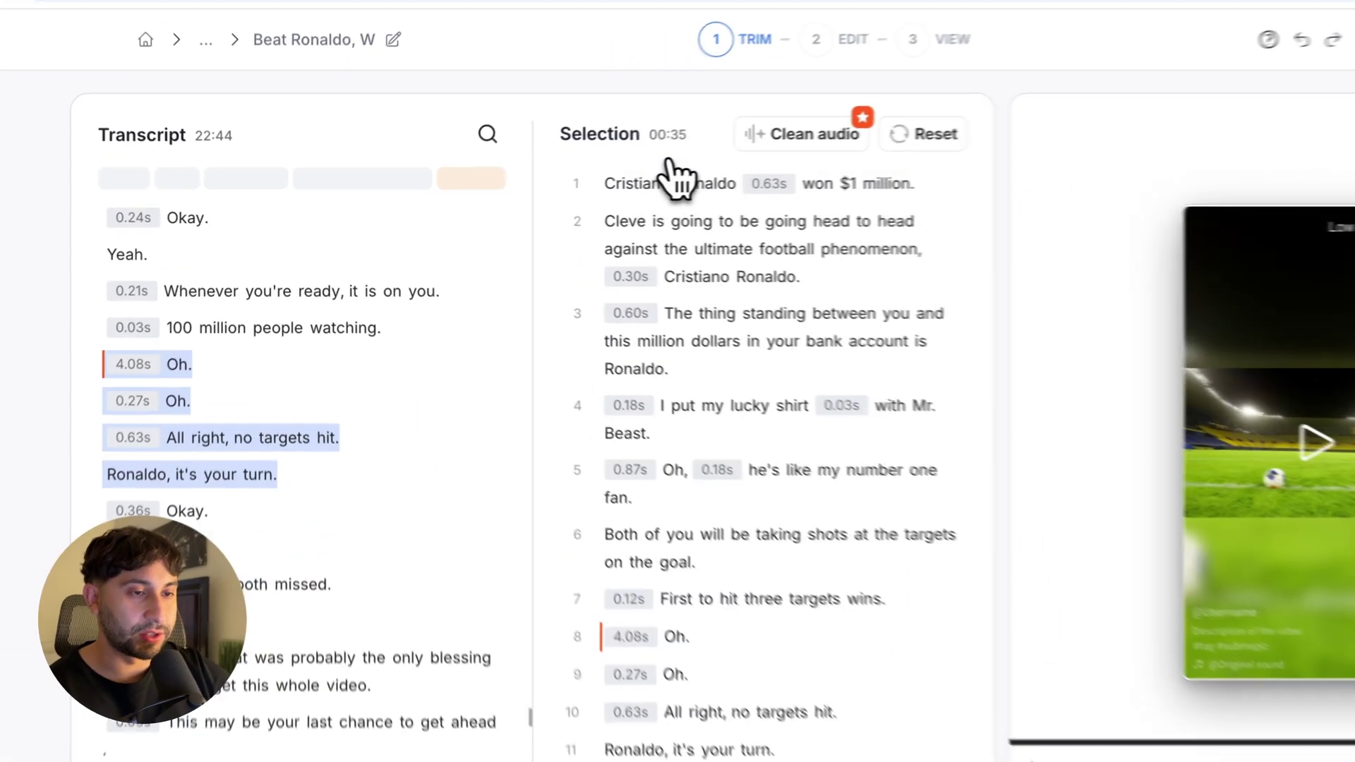
pyautogui.doubleClick(557, 156)
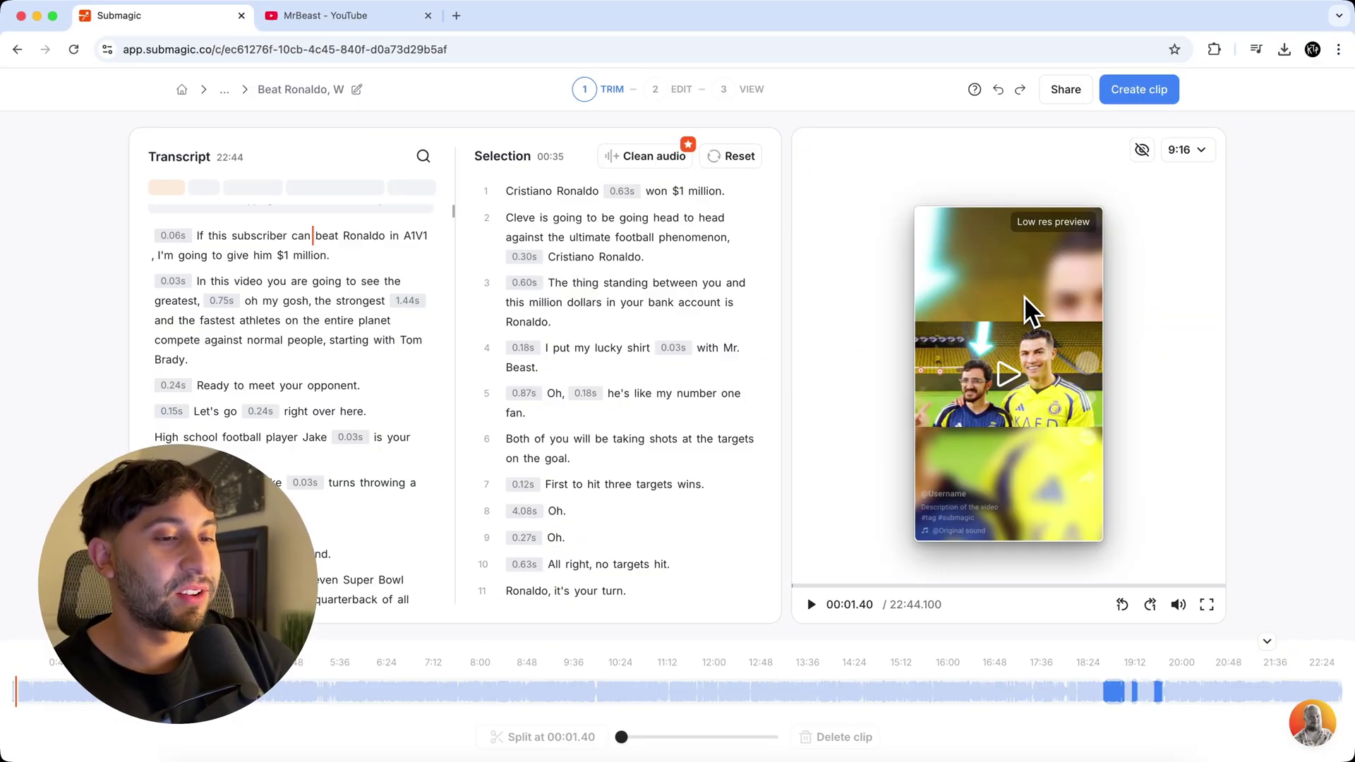
# Play the 35-second selection from its first word in the preview.
pyautogui.click(547, 192)
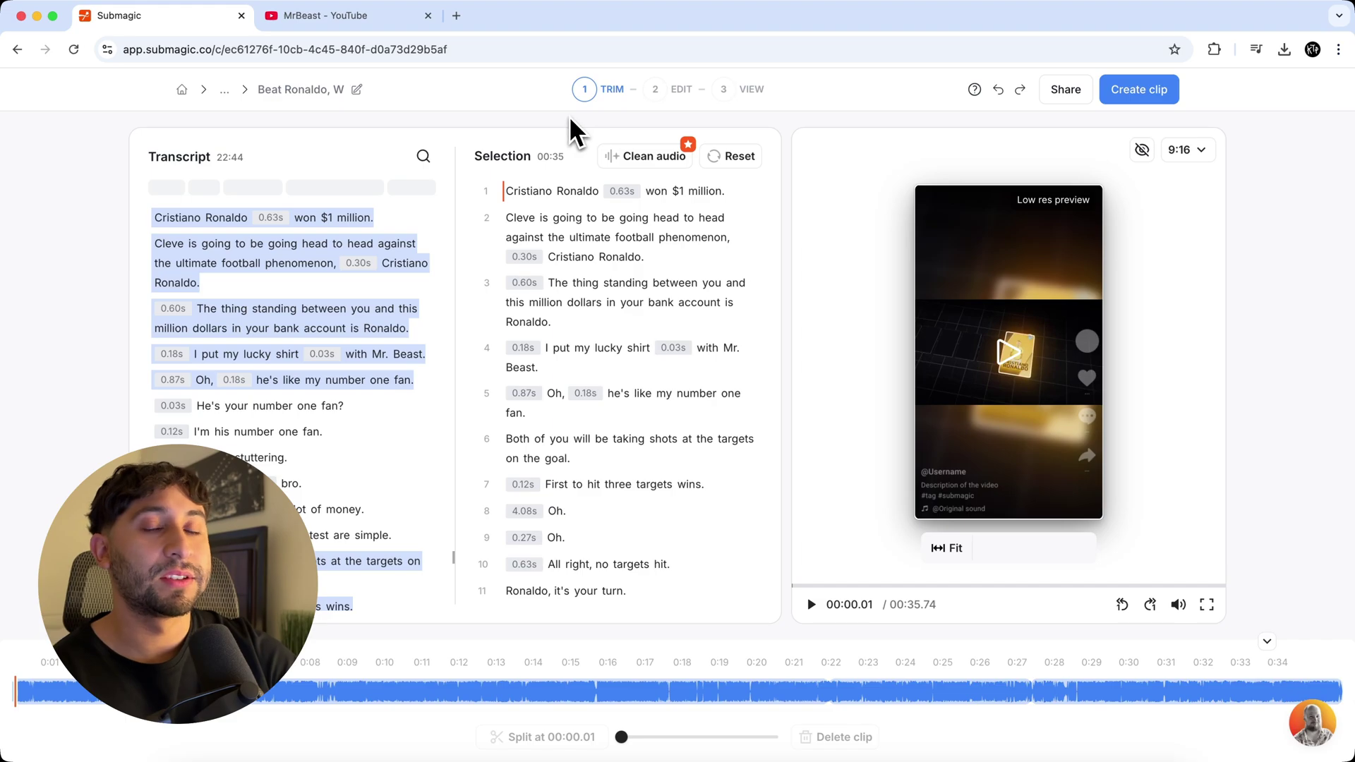
pyautogui.click(813, 604)
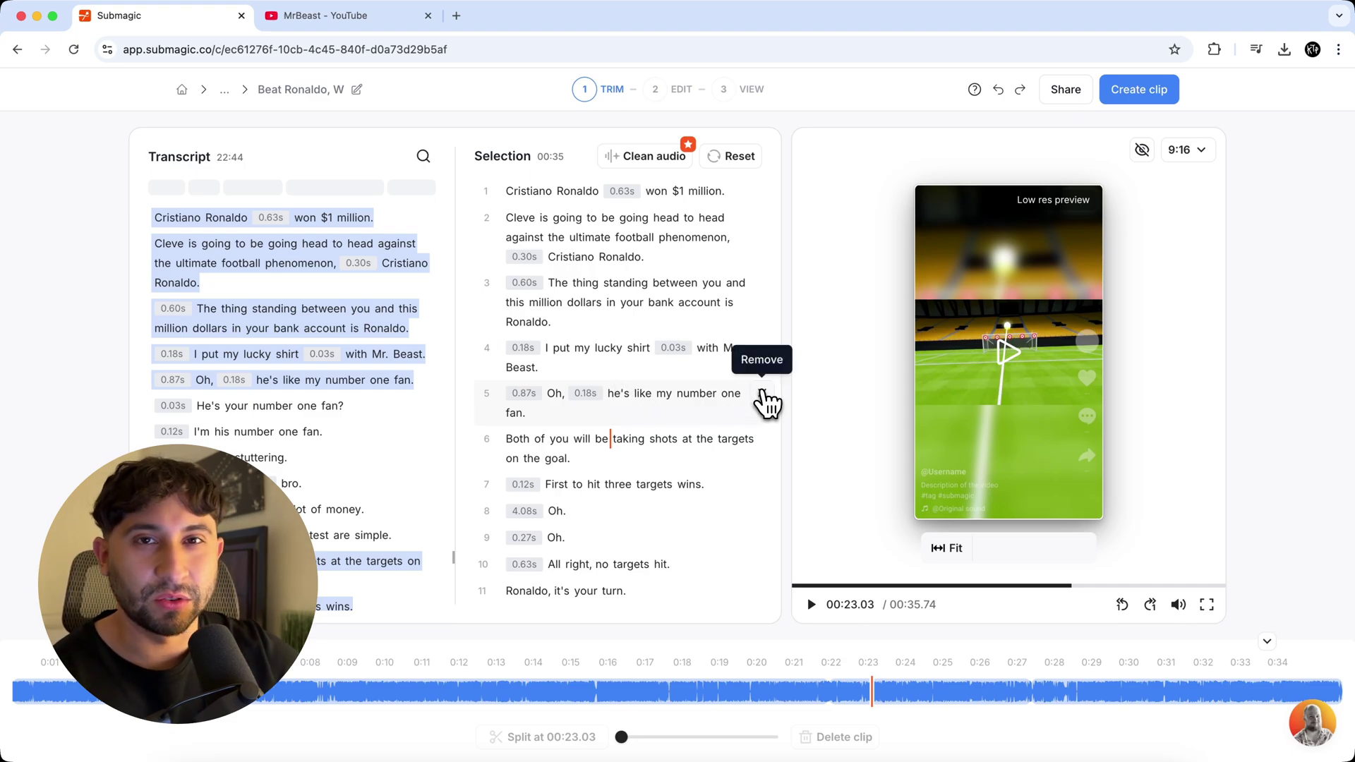
# Remove the 'number one fan', lucky shirt and 'The thing standing between' lines from the selection.
pyautogui.click(763, 395)
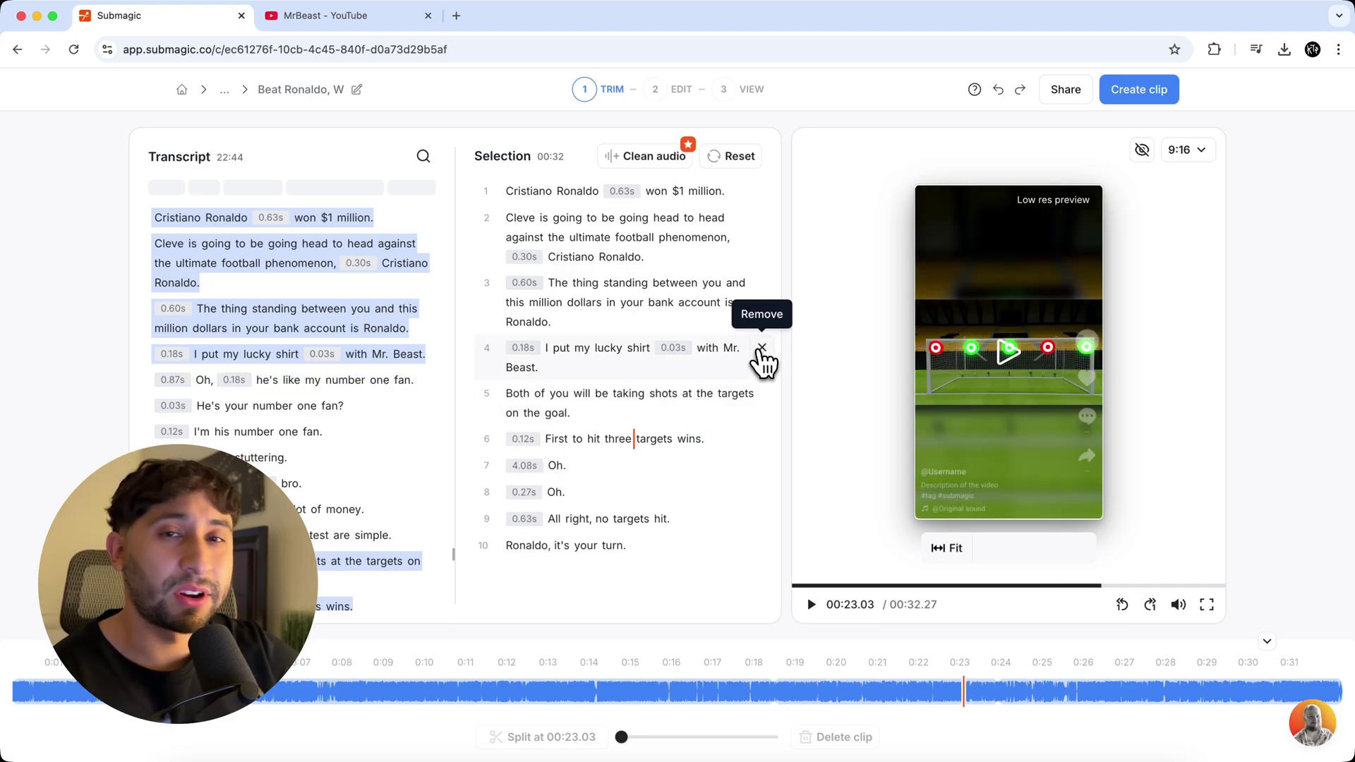
pyautogui.click(762, 349)
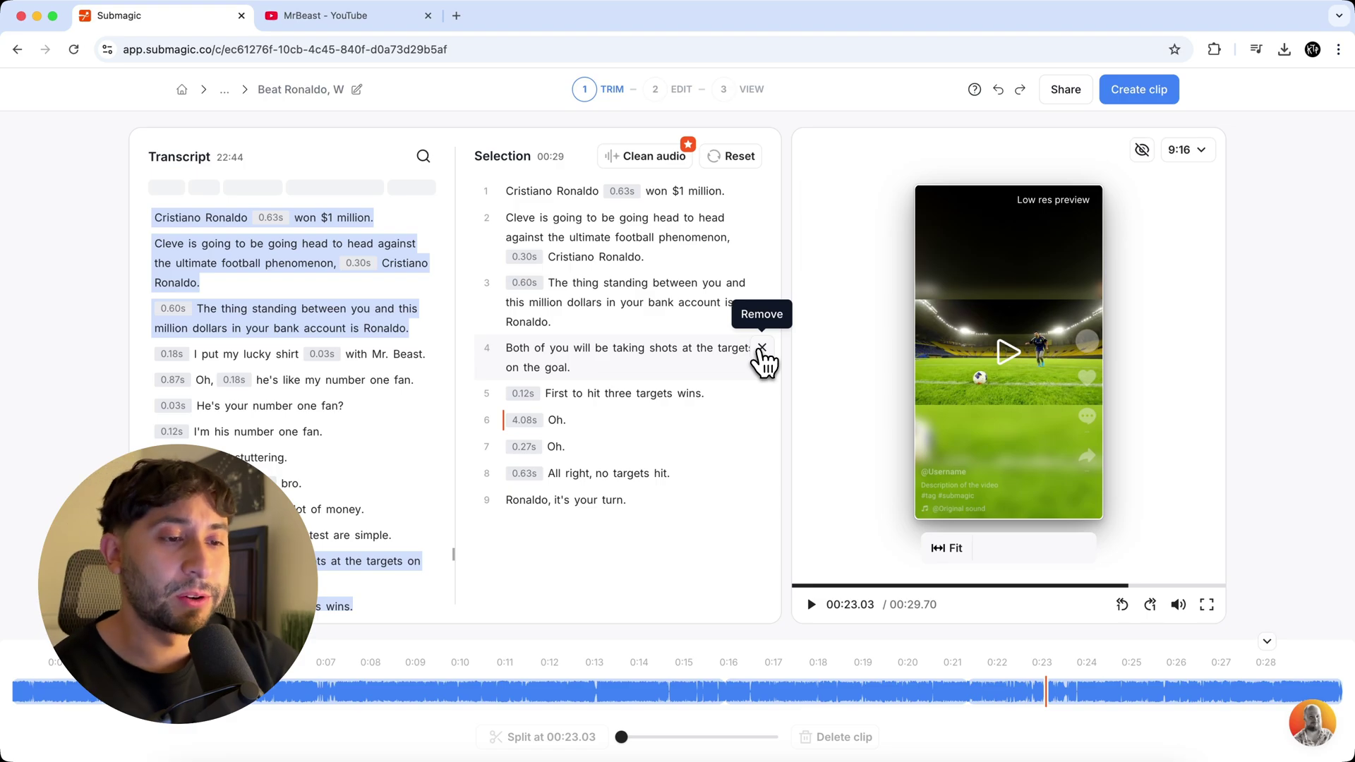
pyautogui.click(667, 284)
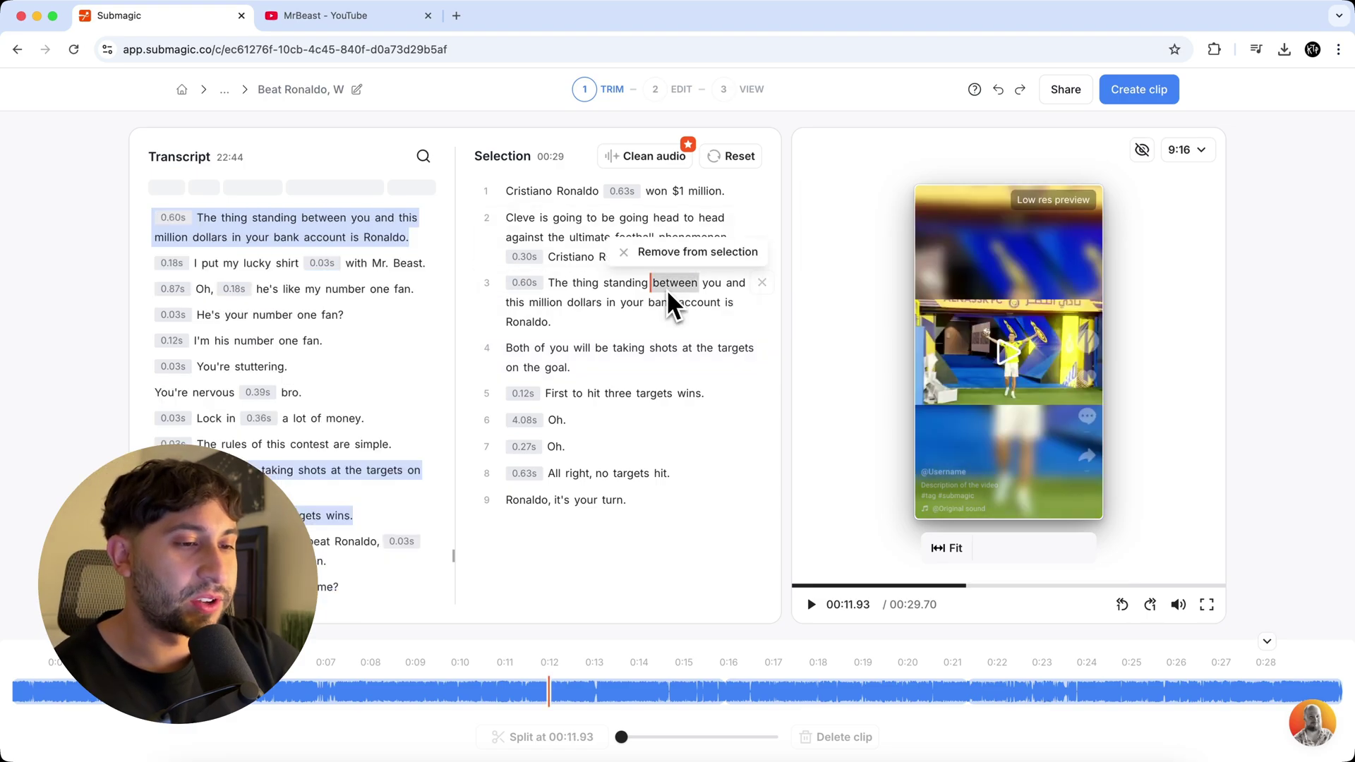
pyautogui.click(762, 284)
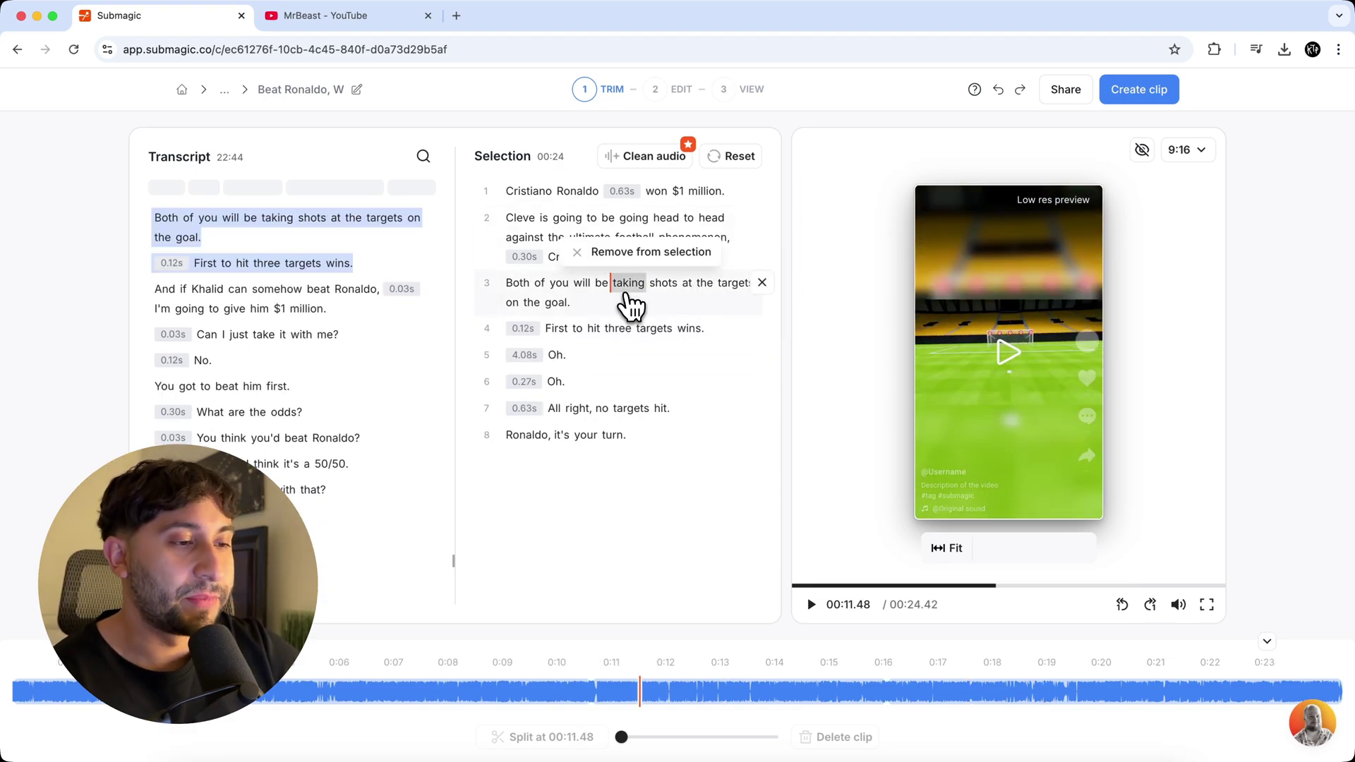
# Preview the trimmed 24-second clip from the second line, then pause.
pyautogui.click(612, 218)
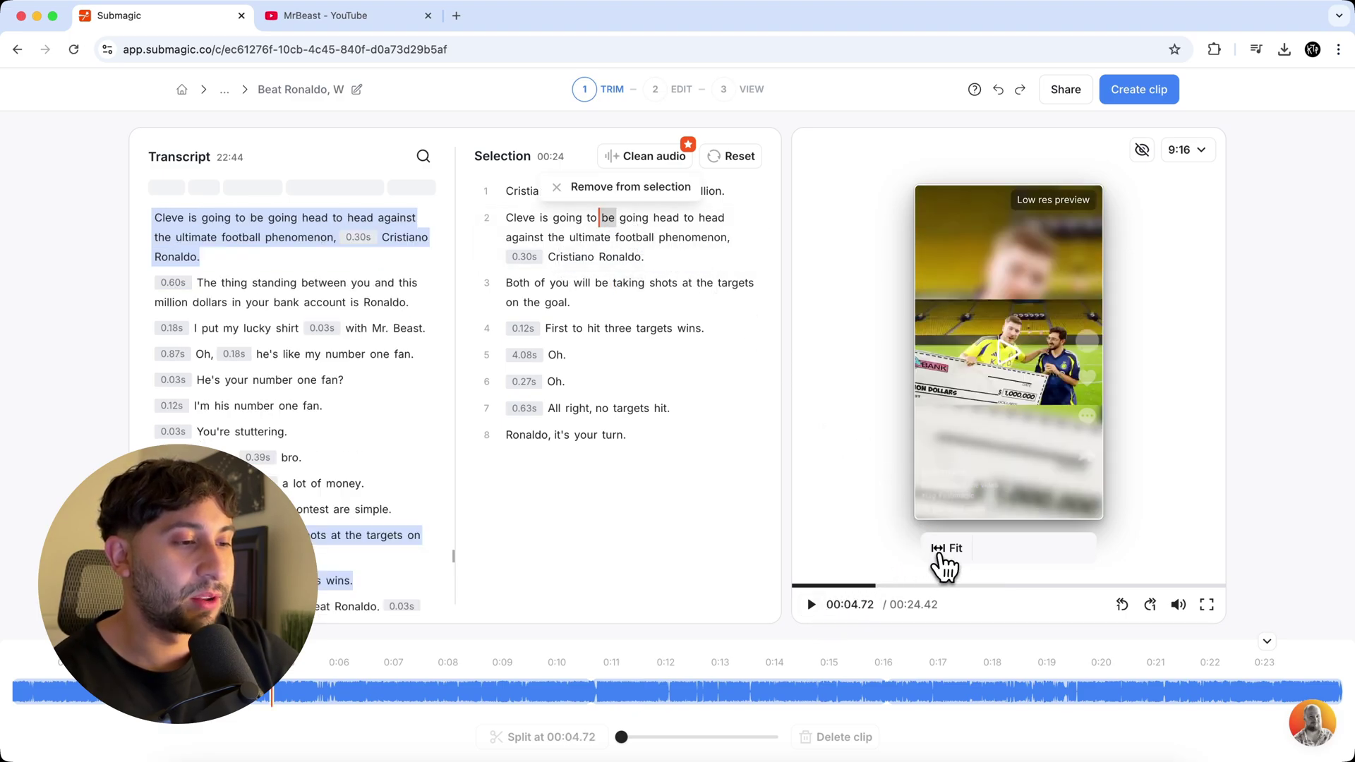
pyautogui.click(810, 605)
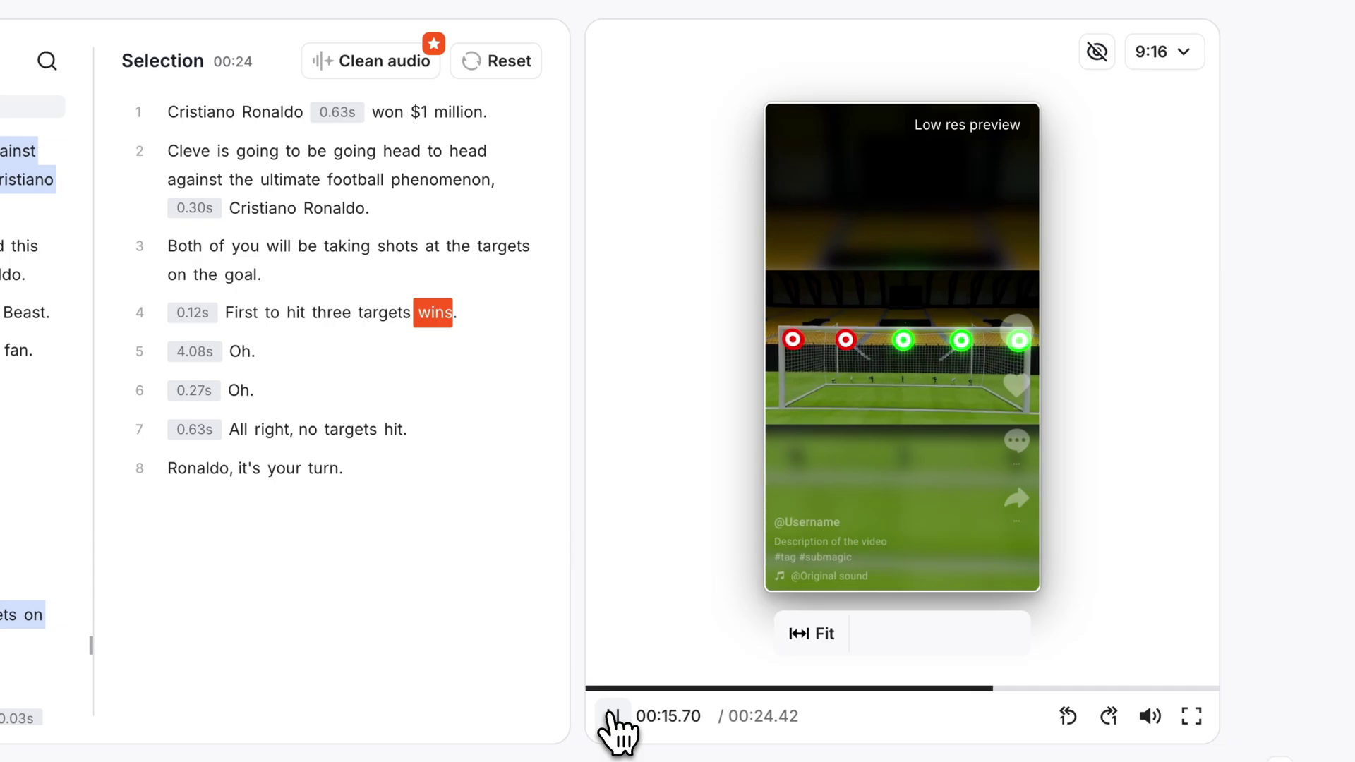
pyautogui.click(612, 717)
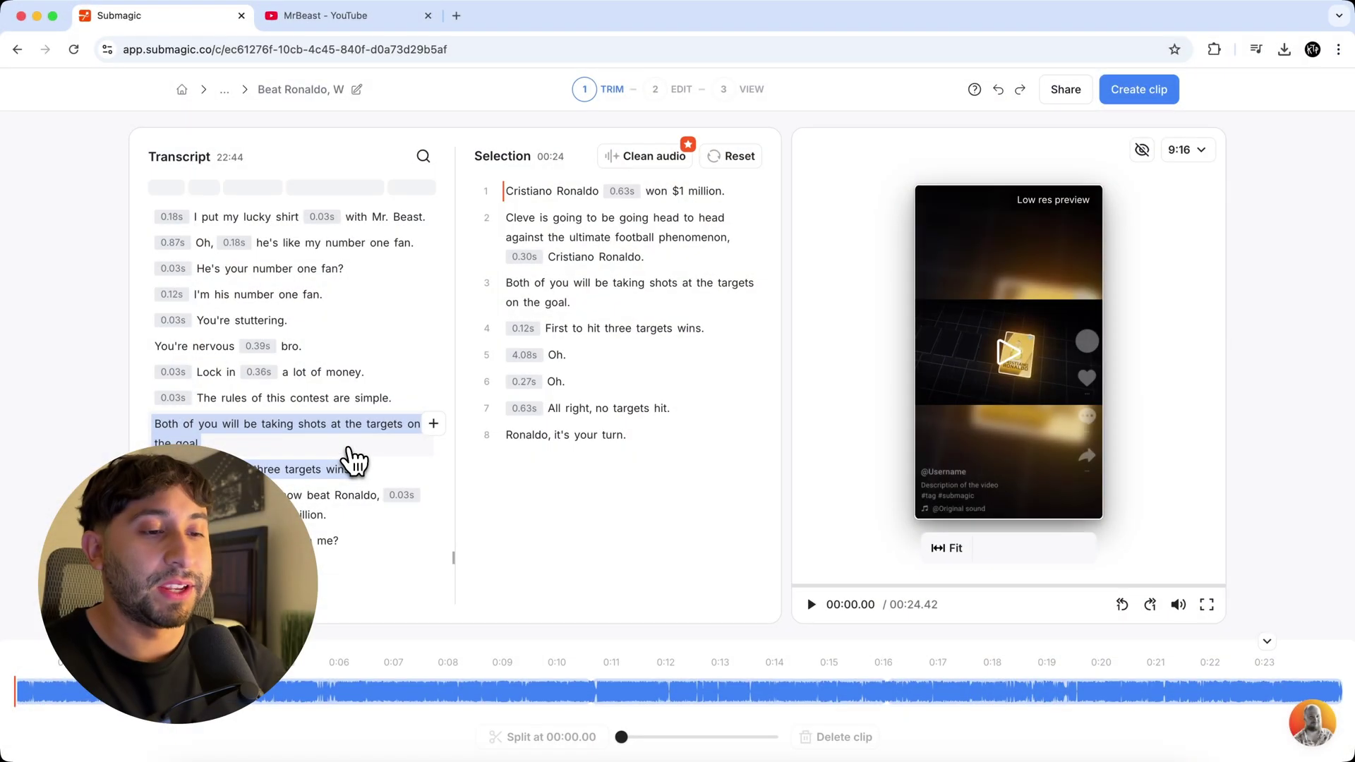
# Find the line 'Okay' further down the transcript and preview the footage around it.
pyautogui.scroll(-2, 388, 505)
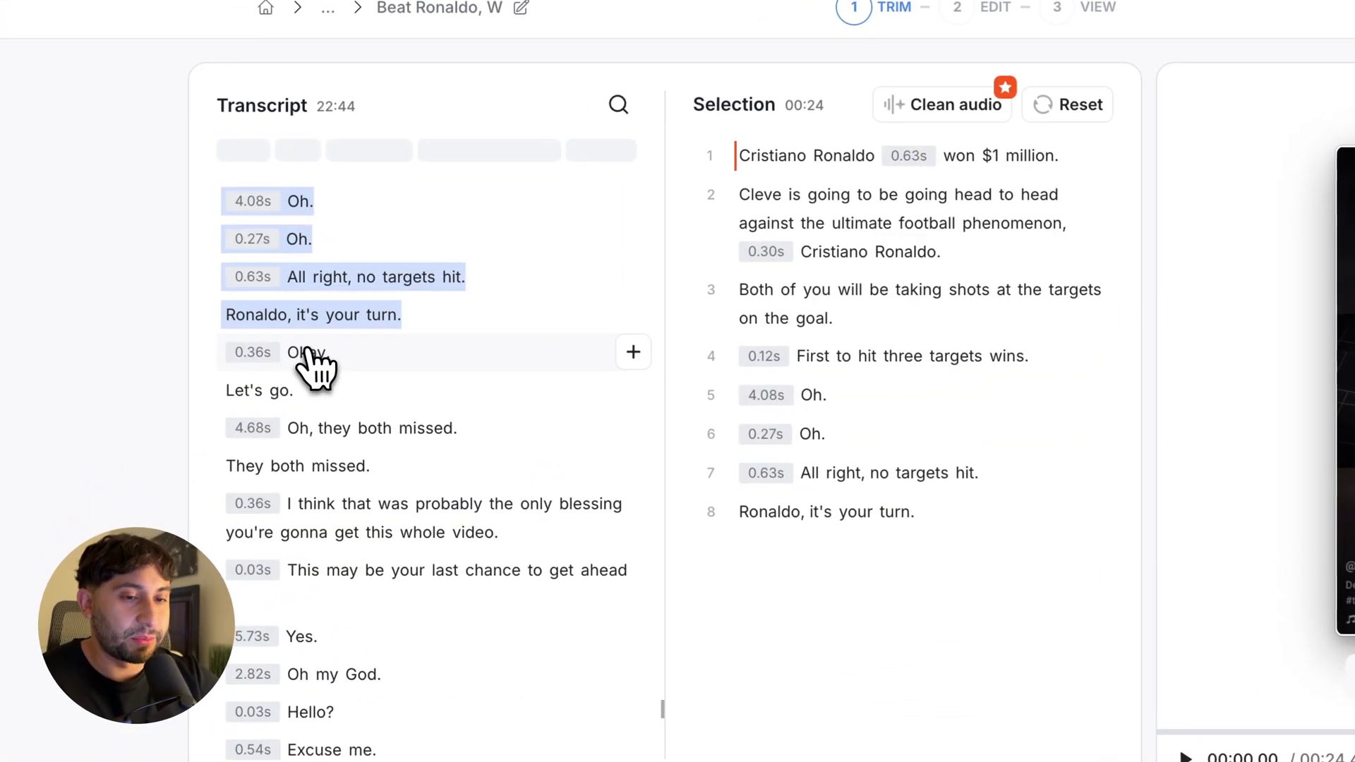
pyautogui.doubleClick(310, 353)
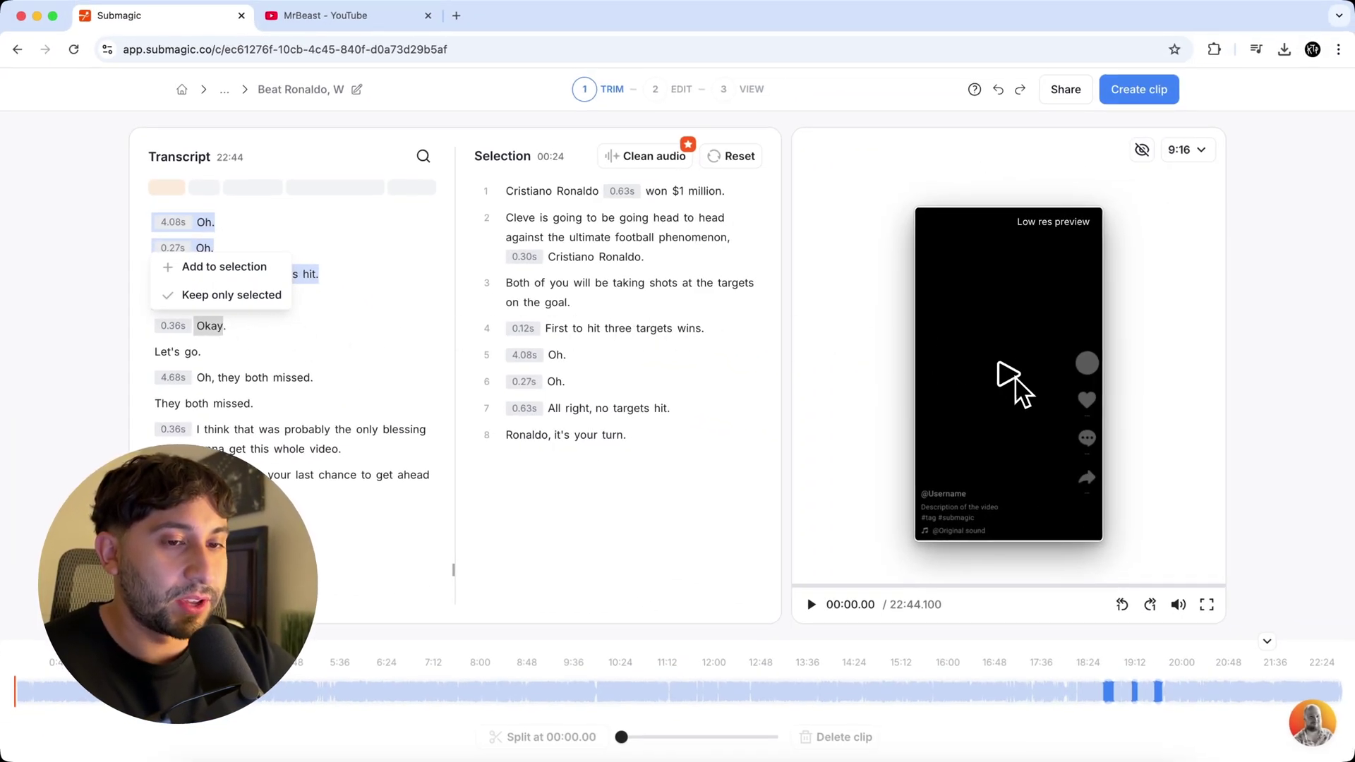
pyautogui.click(1014, 382)
pyautogui.click(812, 605)
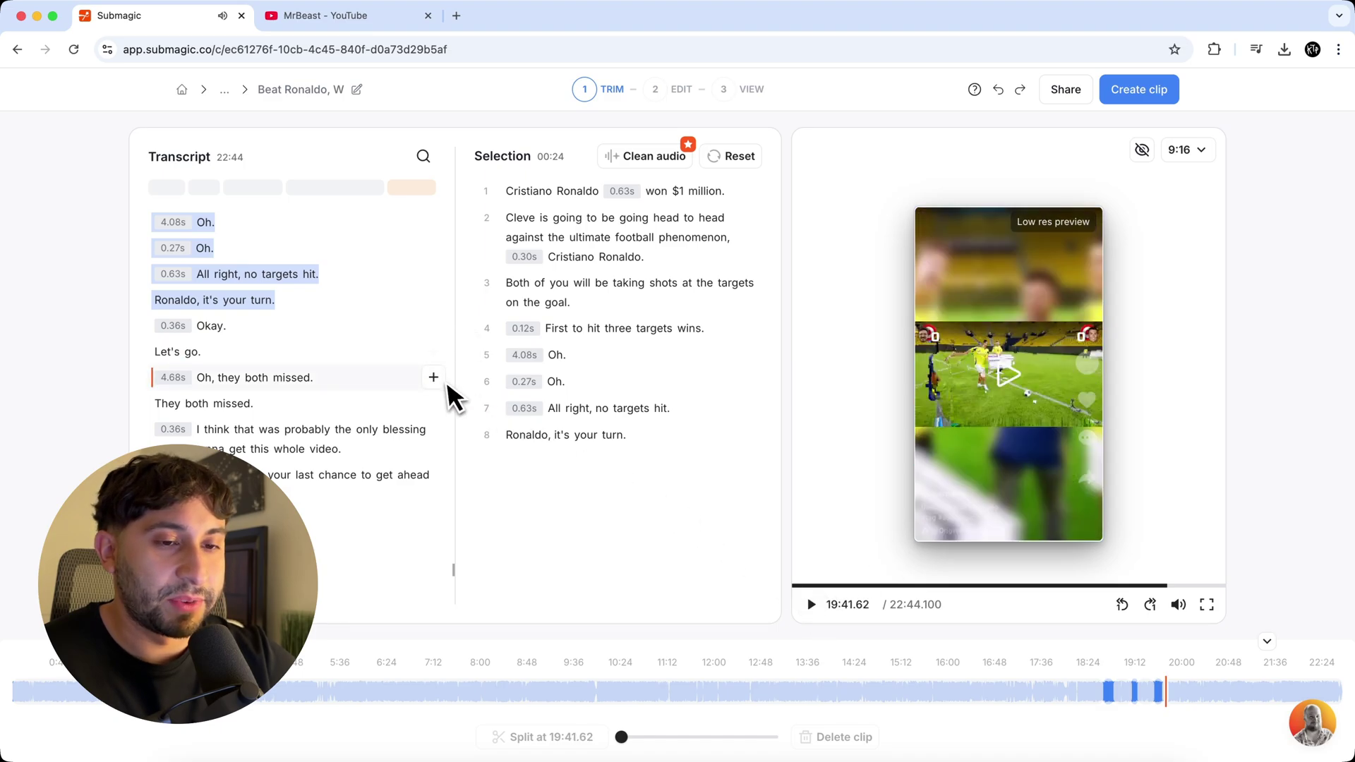
# Add 'Okay.', 'Let's go.', 'Oh, they both missed.' and 'They both missed.' to the selection.
pyautogui.click(433, 327)
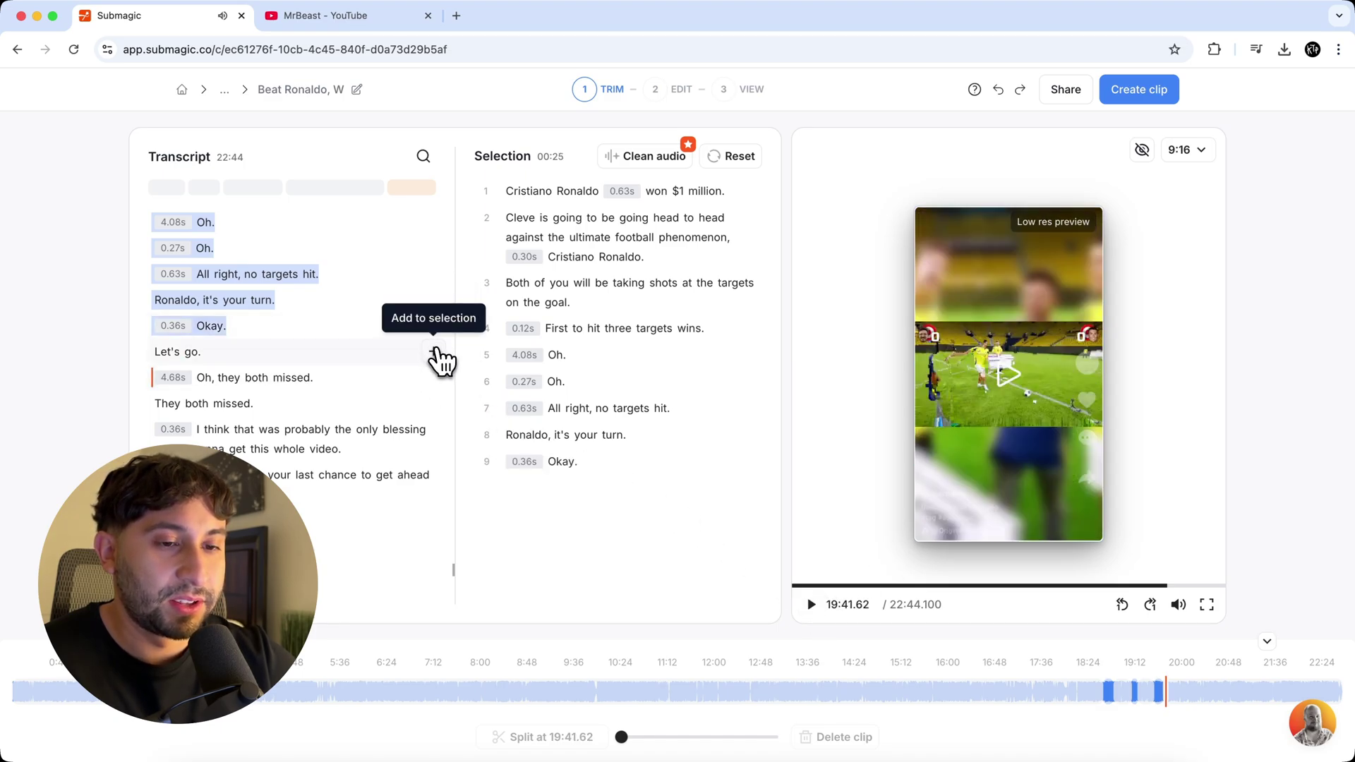
pyautogui.click(438, 351)
pyautogui.click(441, 381)
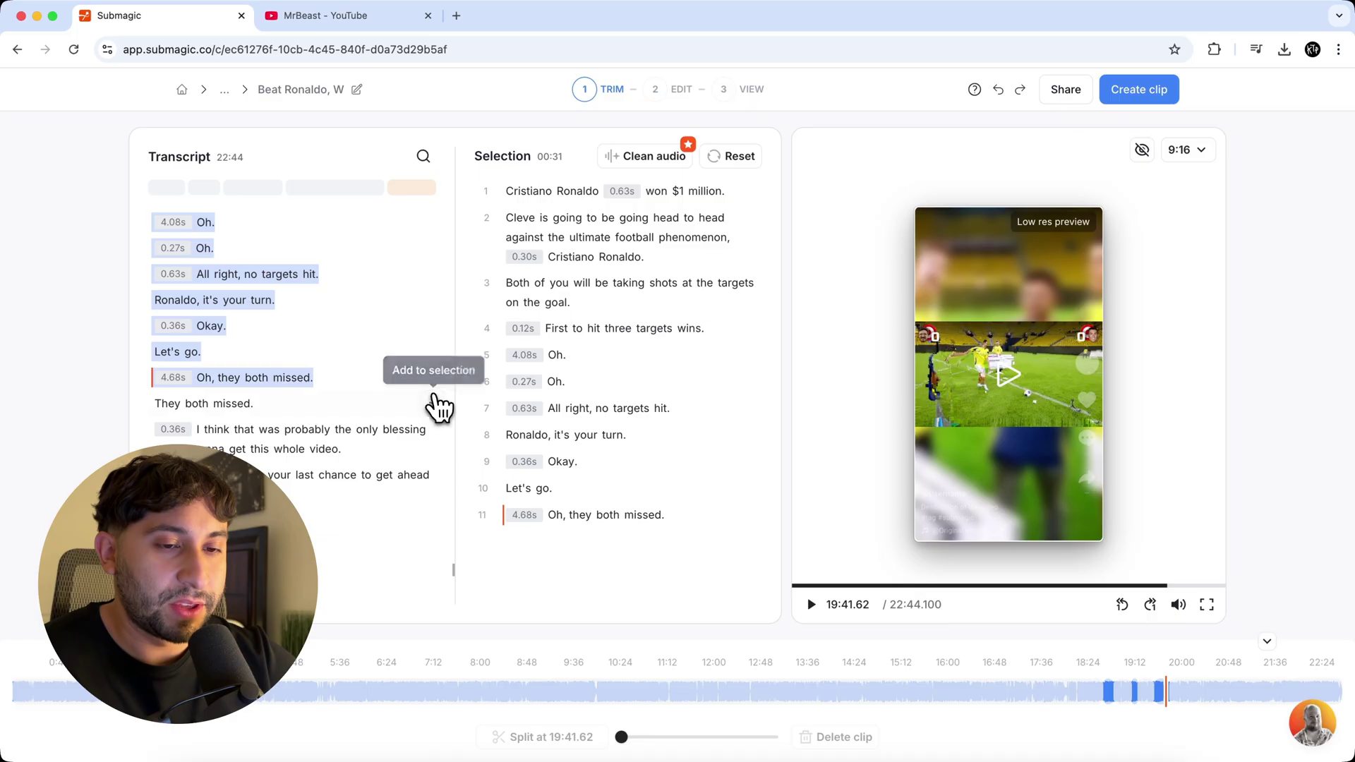
pyautogui.click(441, 404)
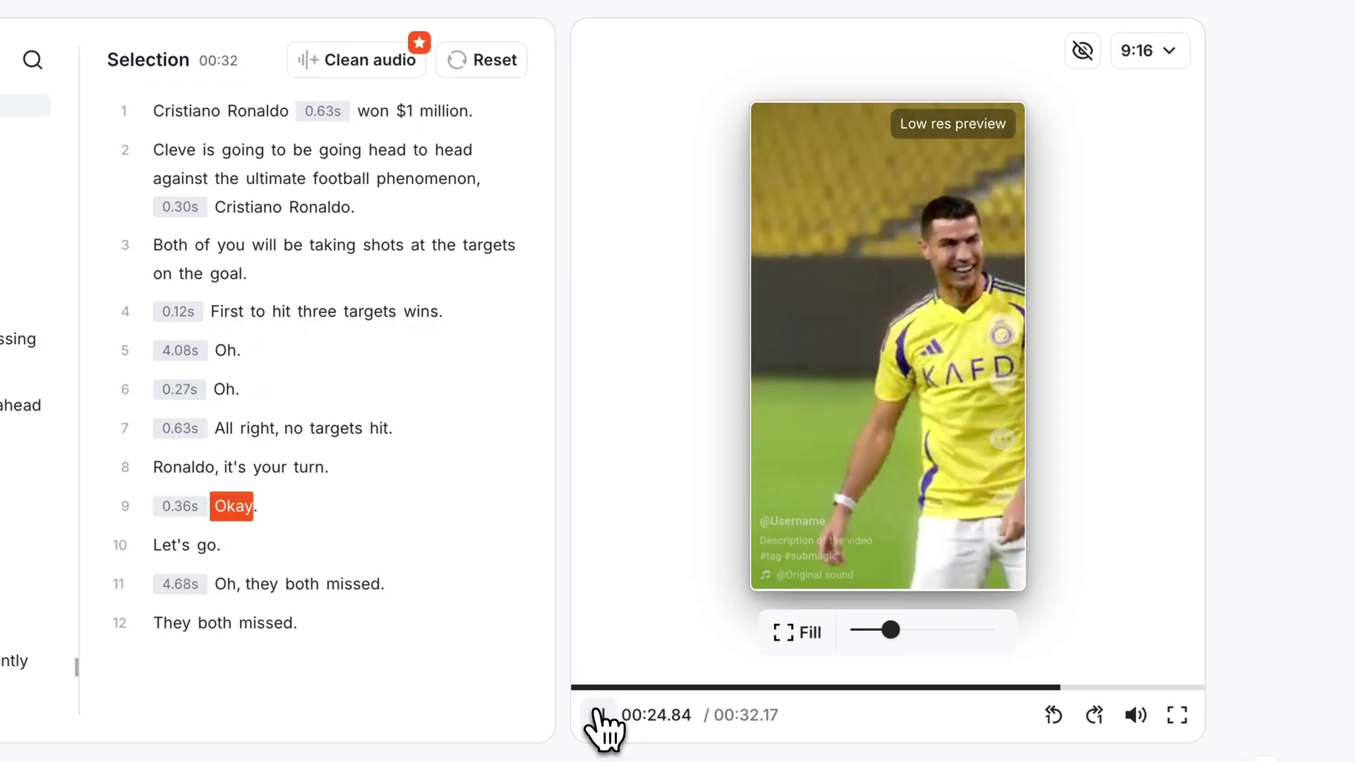
# Rewind to the start, switch the vertical framing from Fit to Fill, and zoom in.
pyautogui.click(598, 715)
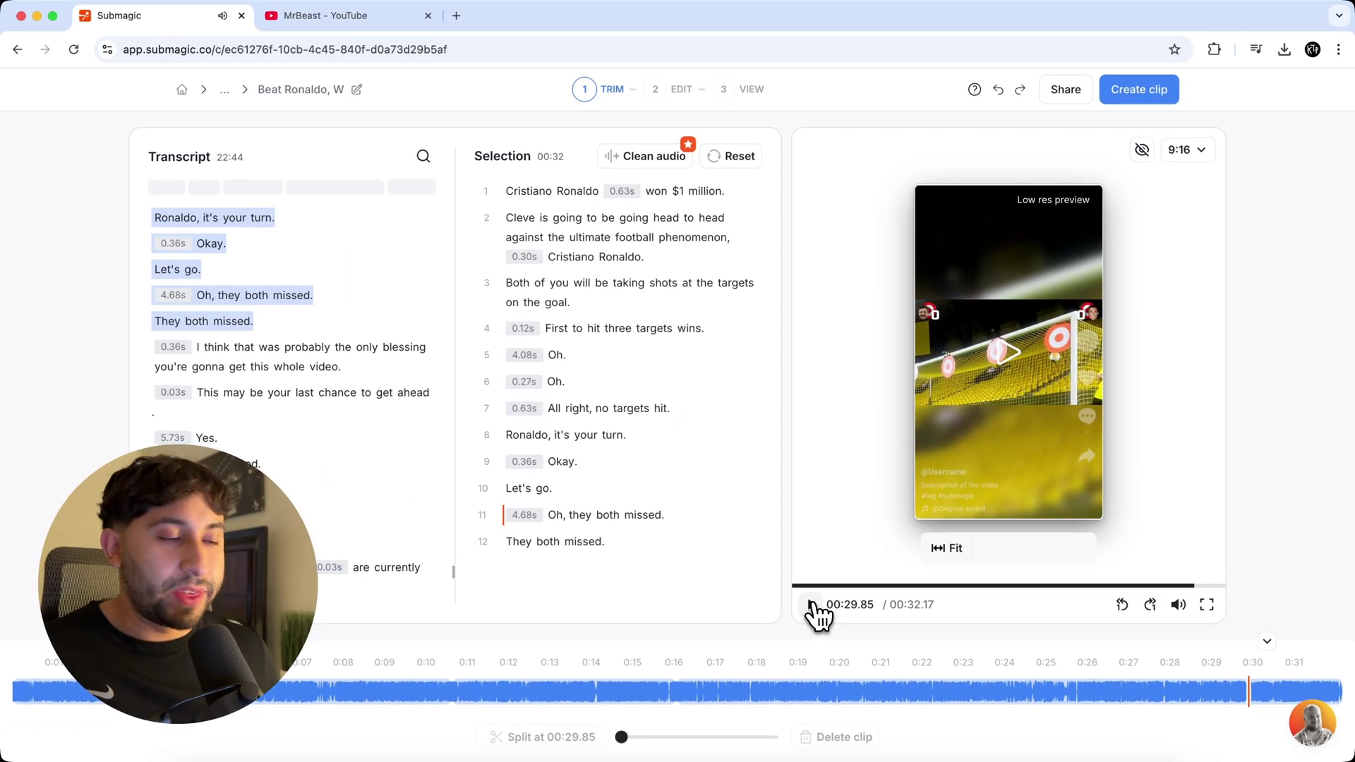
pyautogui.click(801, 586)
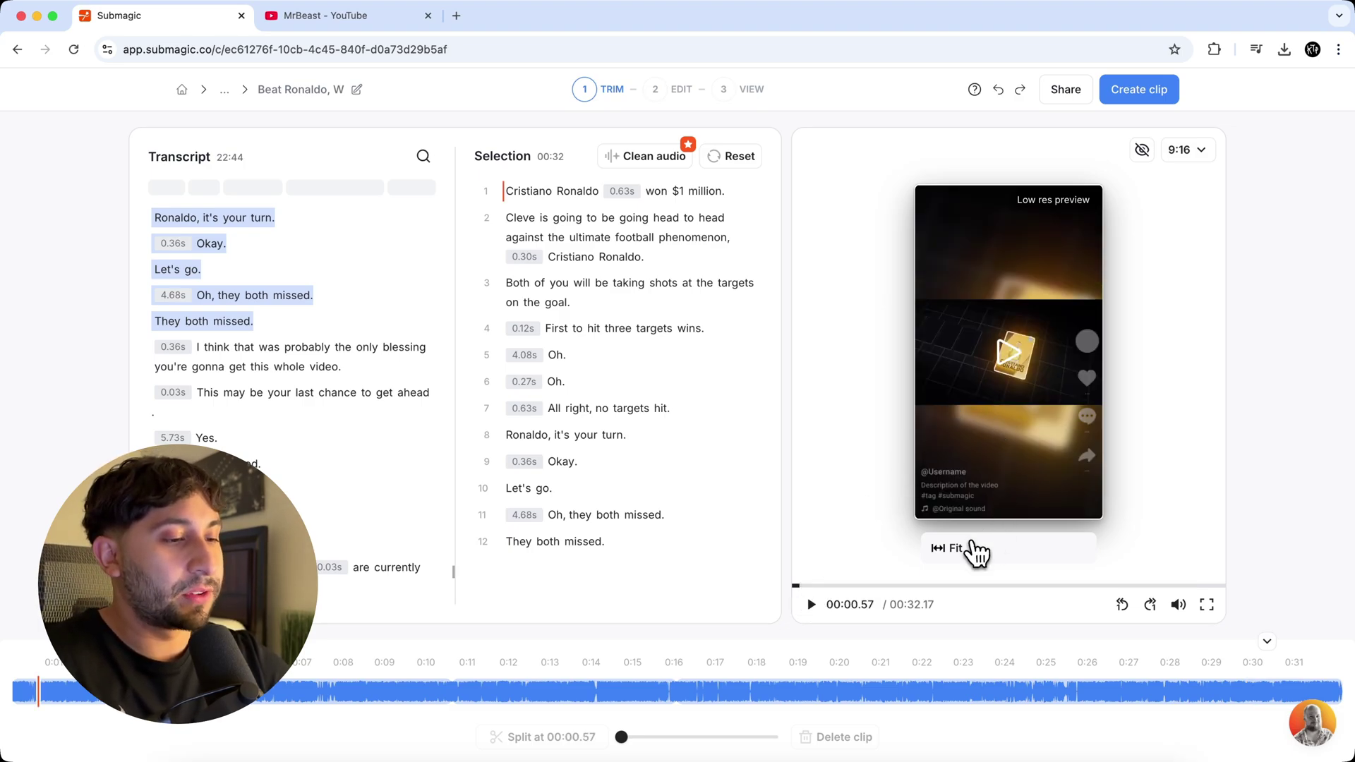
pyautogui.click(947, 550)
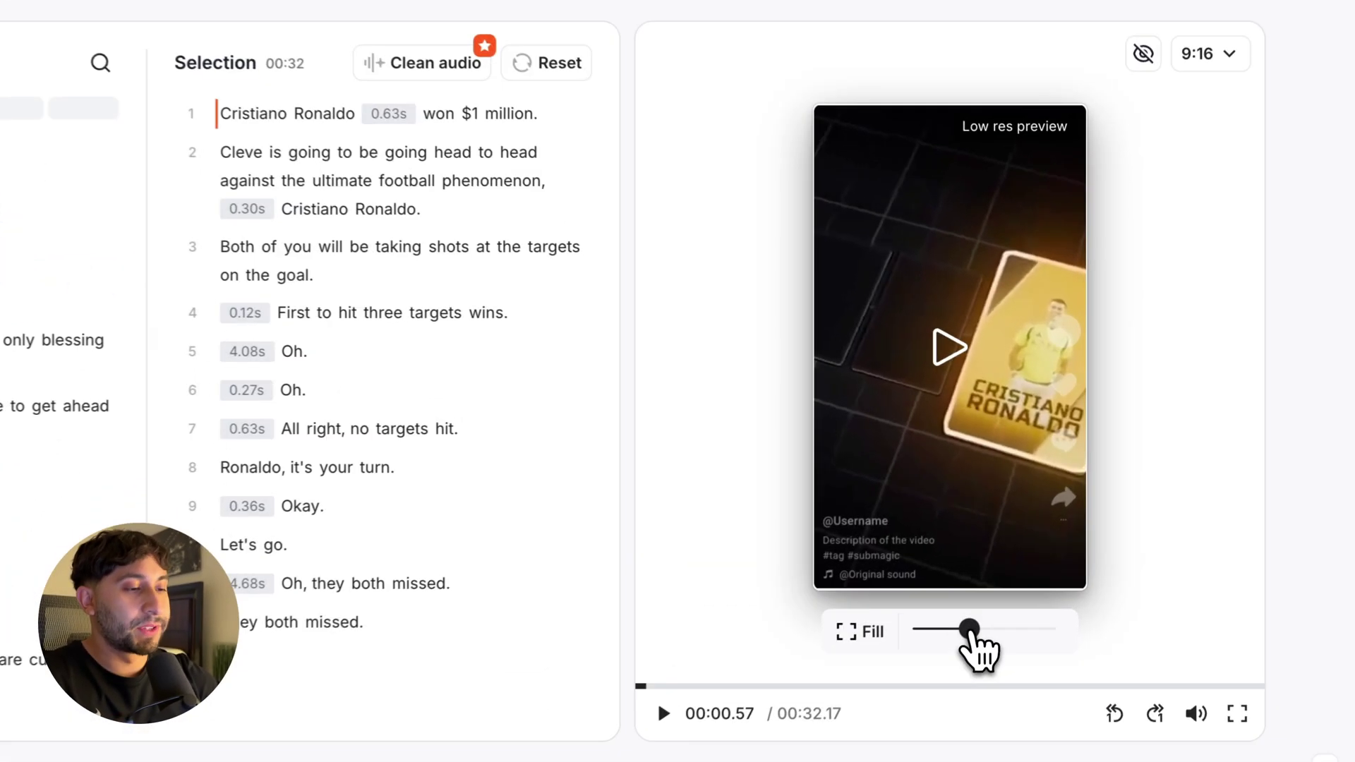
pyautogui.moveTo(970, 631); pyautogui.dragTo(990, 632)
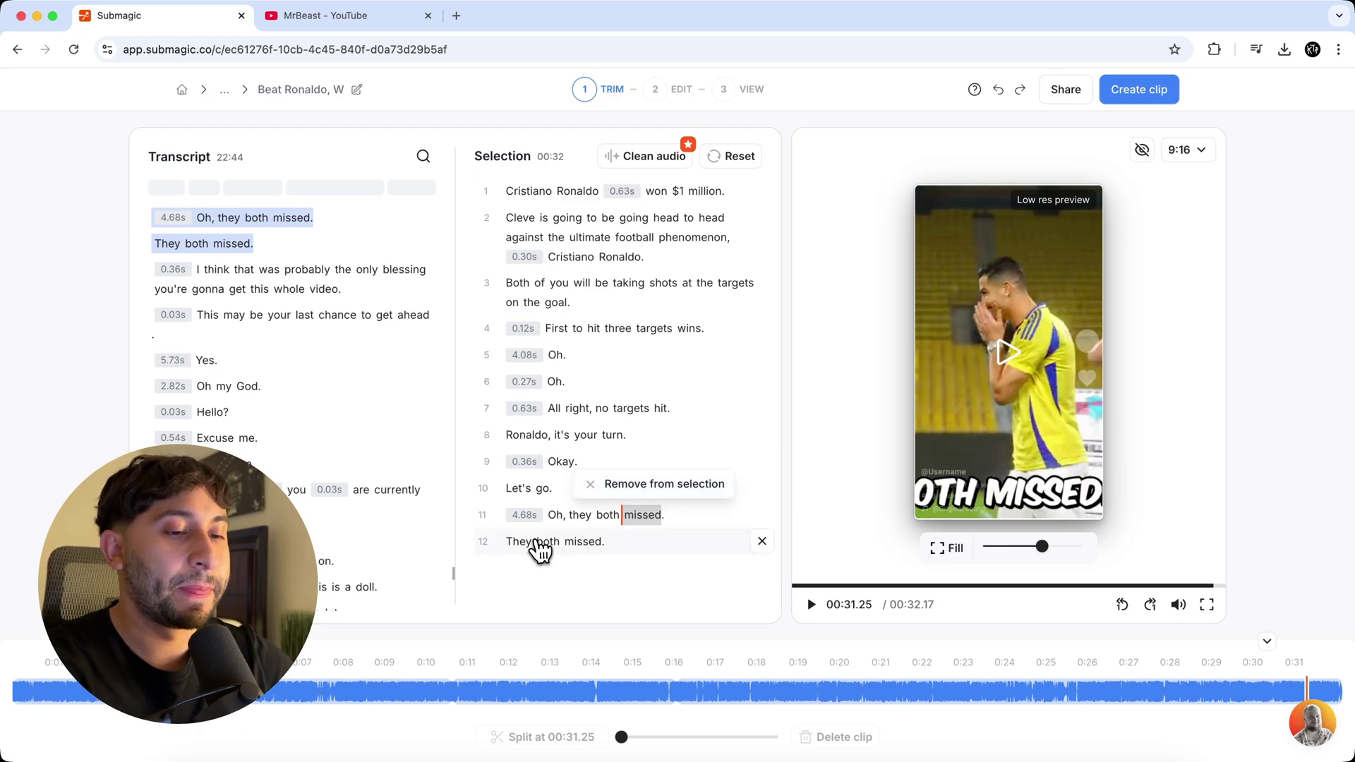
pyautogui.press('space')
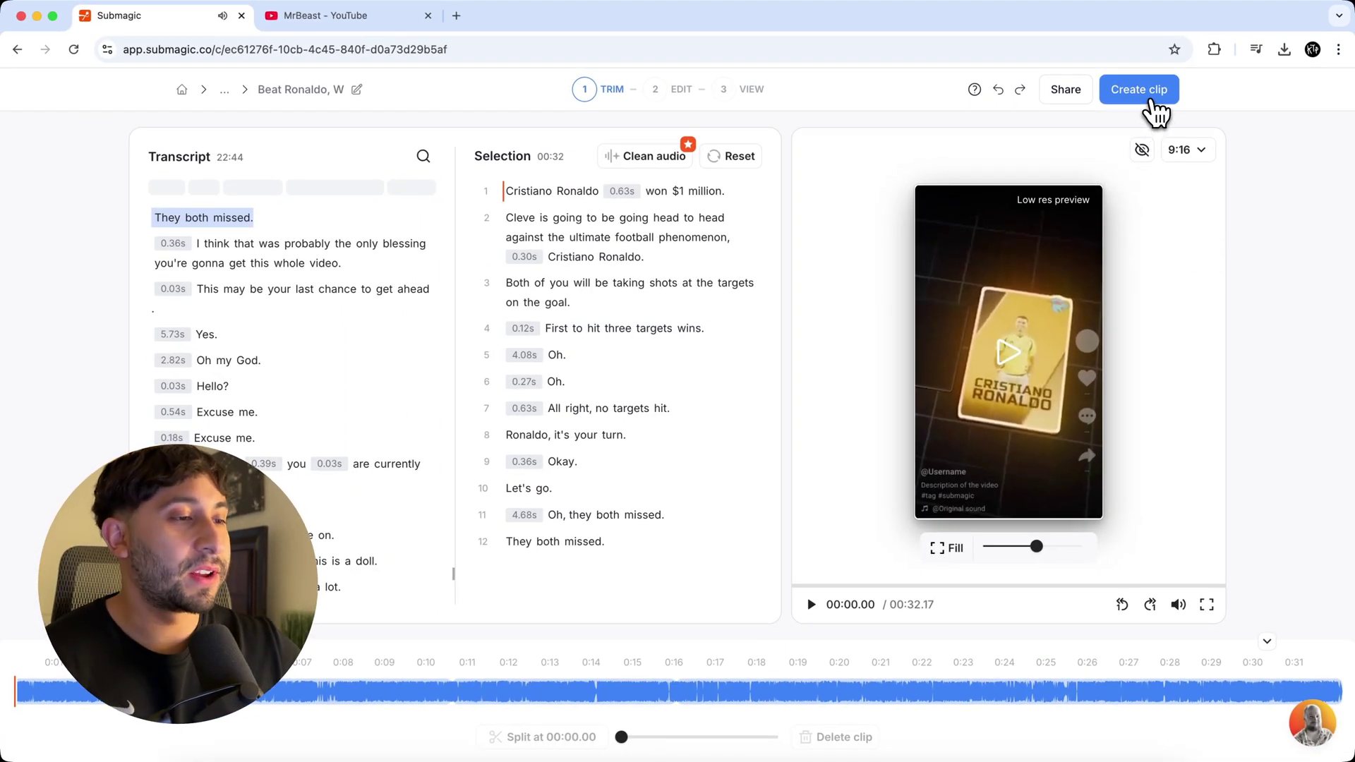
# Create a clip from the selection, replacing the suggested name with 'Ronaldo'.
pyautogui.click(1145, 92)
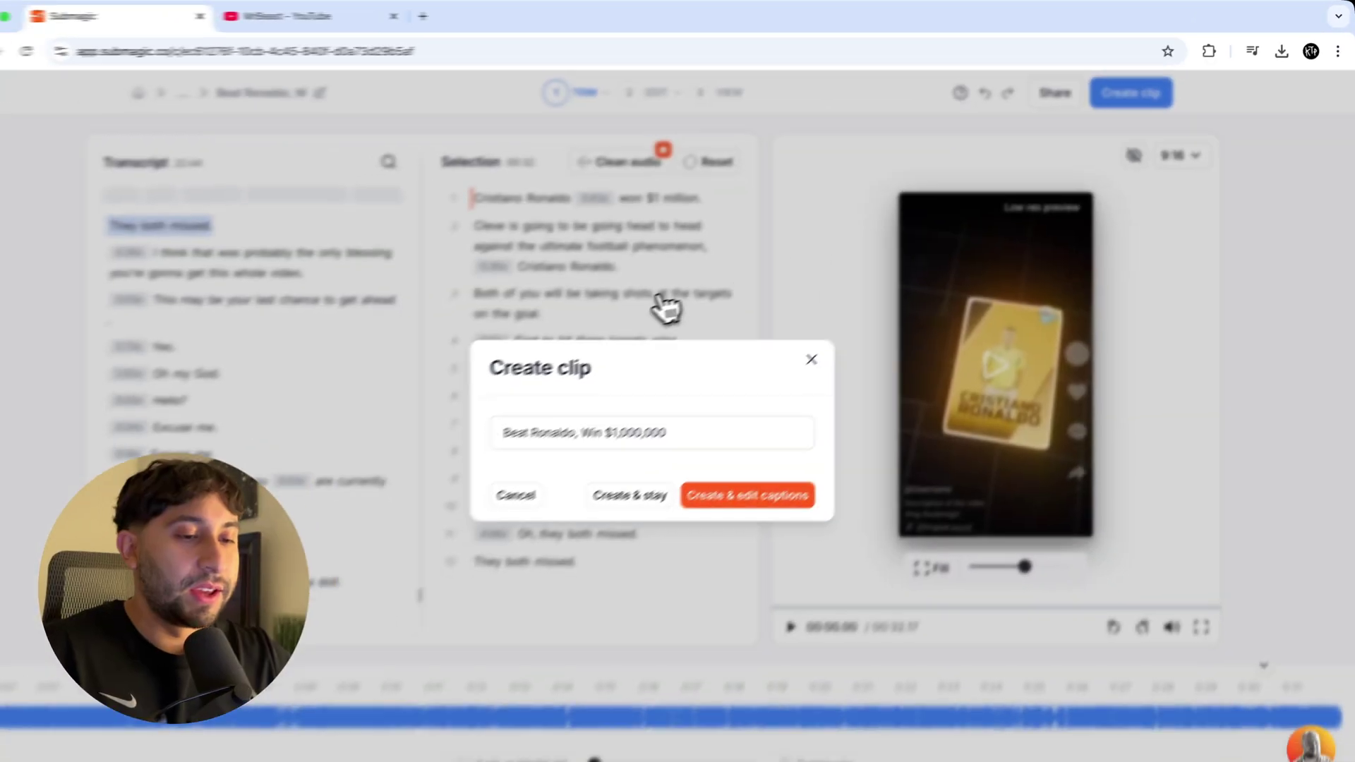
pyautogui.moveTo(667, 432); pyautogui.dragTo(480, 440)
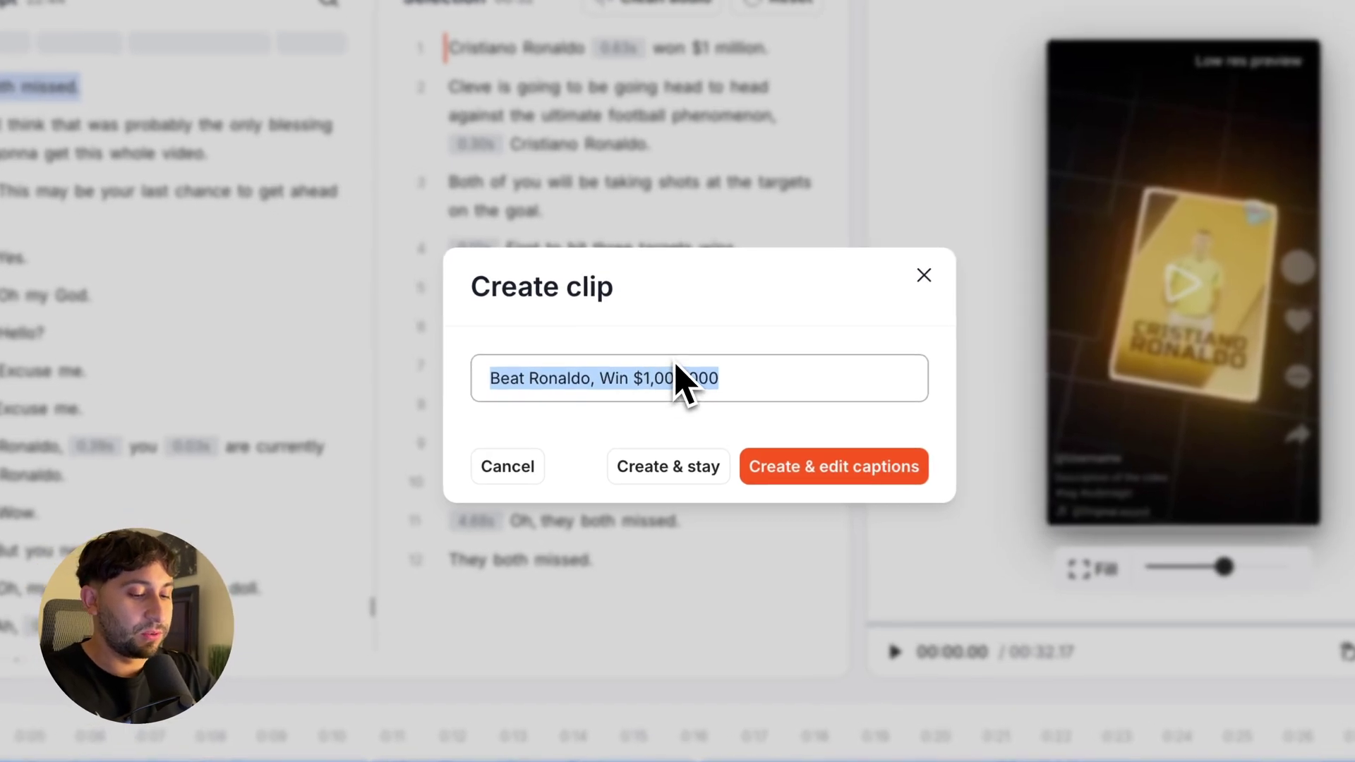
pyautogui.write('Ronaldo Kick')
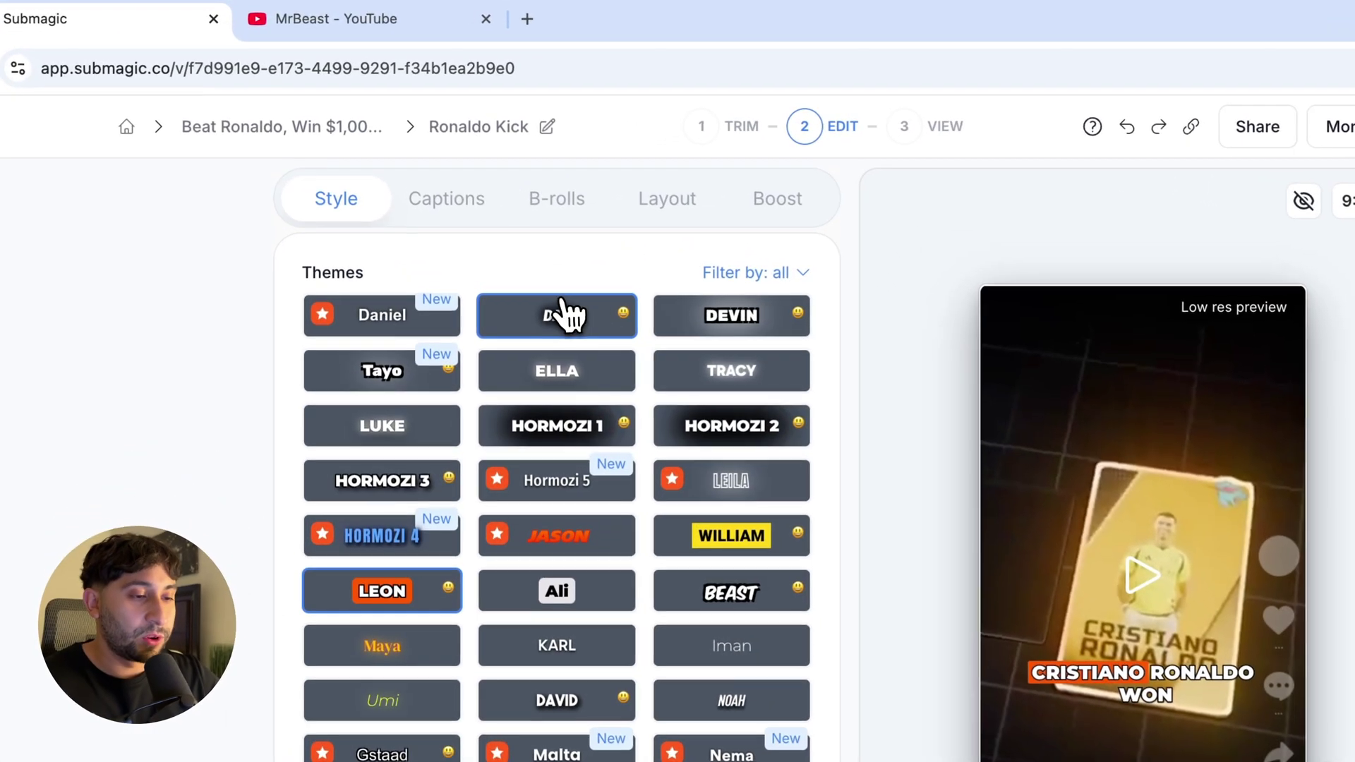
# Apply the Dan caption theme, set Position Y to 52%, and preview the result.
pyautogui.click(478, 225)
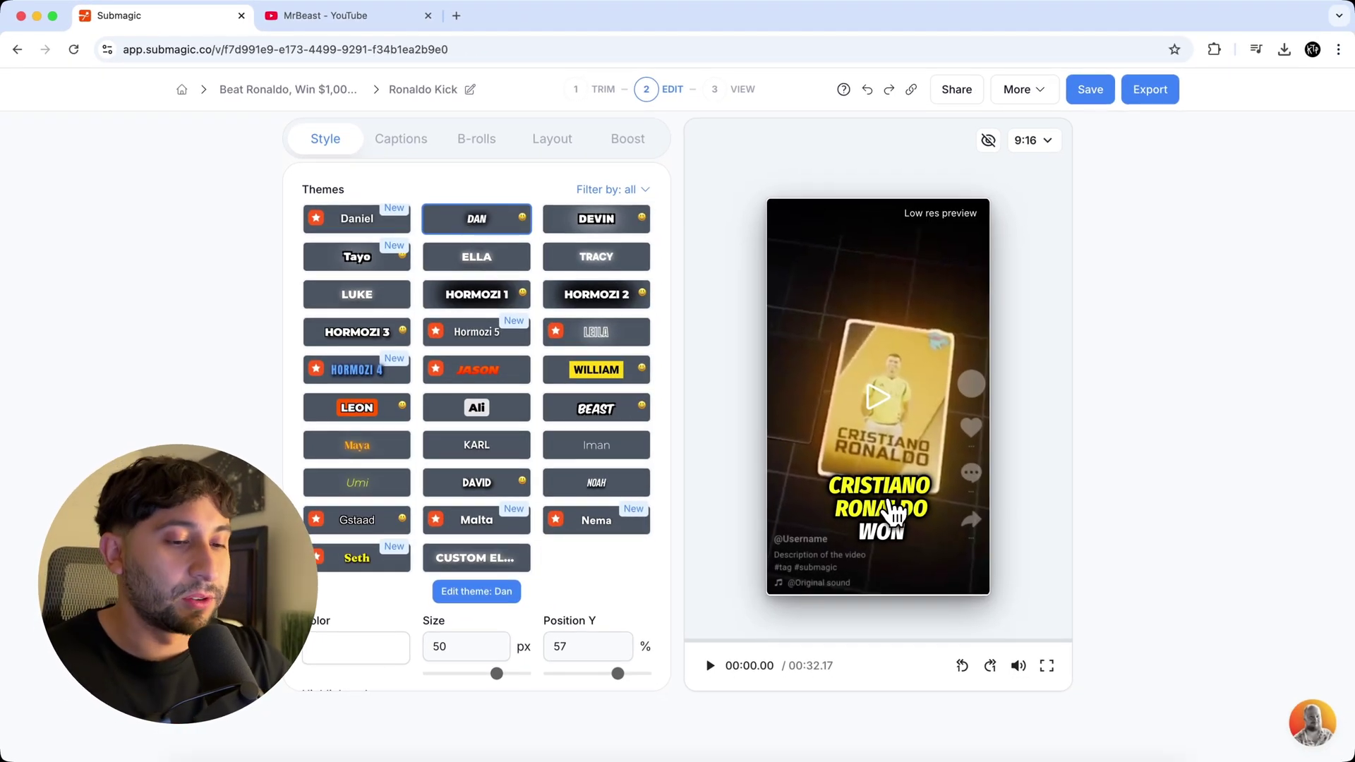
pyautogui.scroll(-2, 651, 591)
pyautogui.moveTo(619, 588)
pyautogui.mouseDown()
pyautogui.moveTo(597, 590)
pyautogui.moveTo(611, 589)
pyautogui.mouseUp()
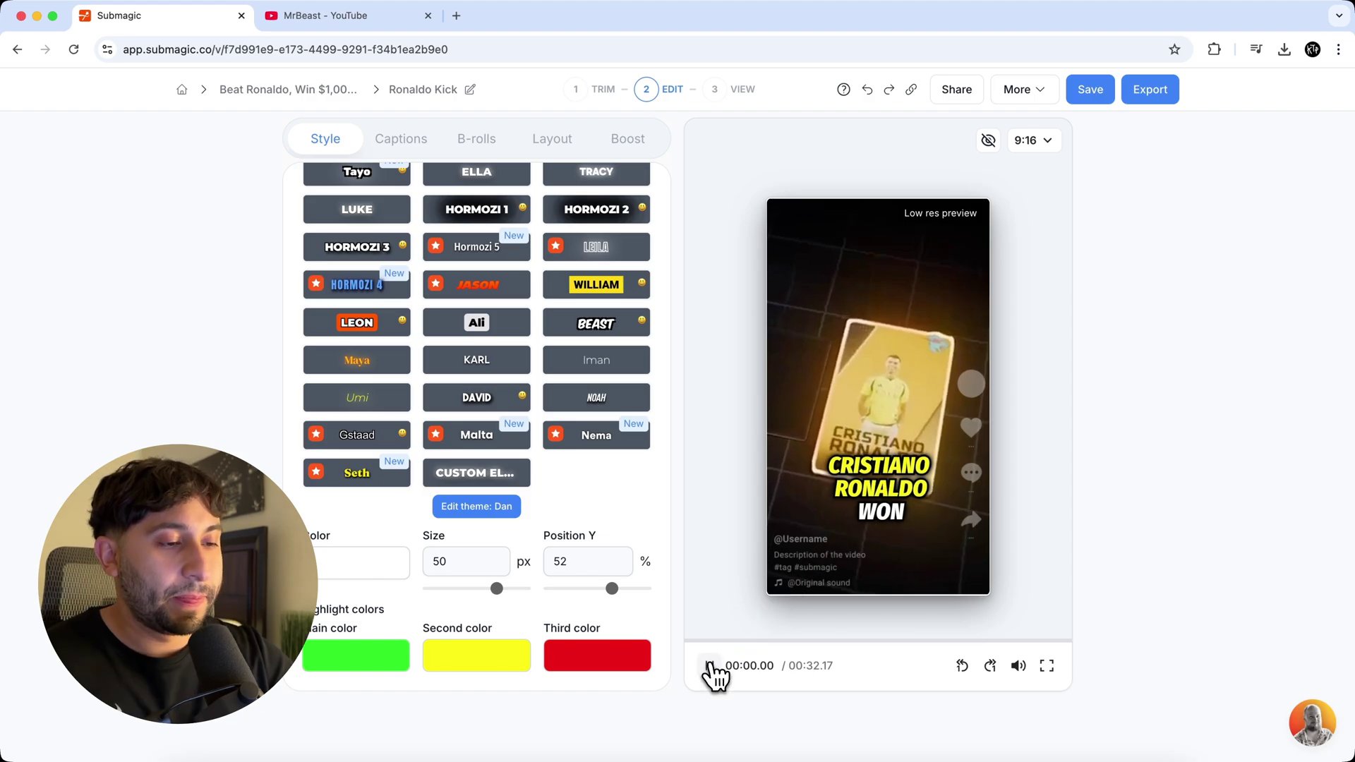
pyautogui.click(710, 666)
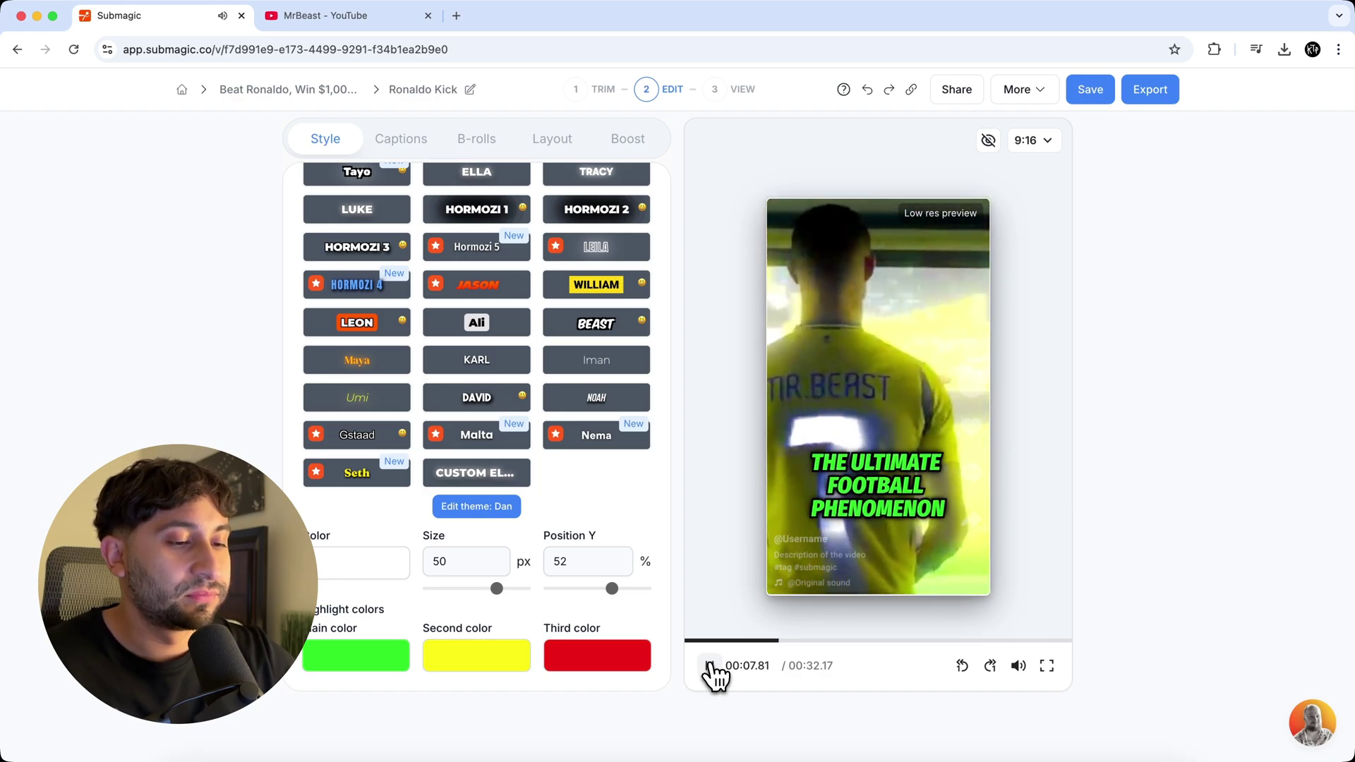
pyautogui.click(710, 666)
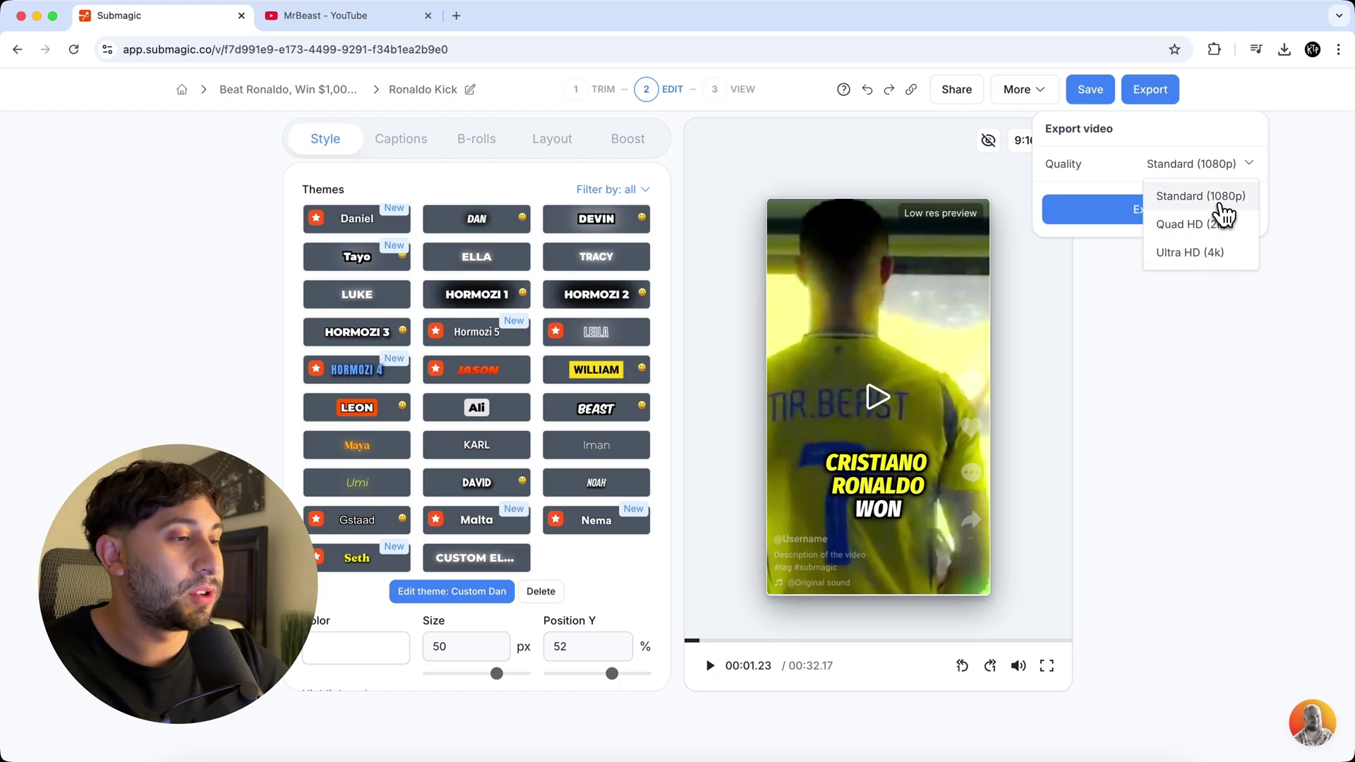
# Export the Ronaldo Kick clip at Standard (1080p) quality.
pyautogui.click(1217, 200)
pyautogui.click(1191, 217)
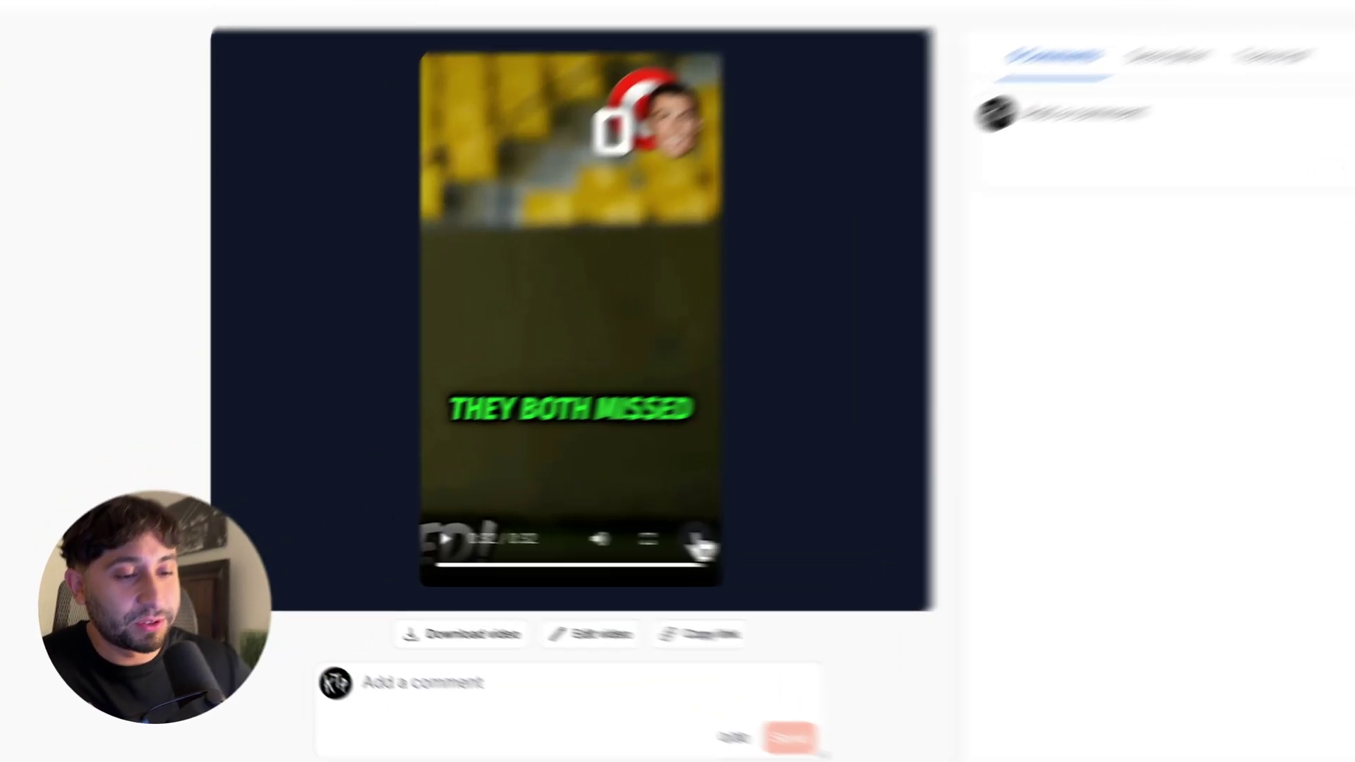
pyautogui.click(567, 537)
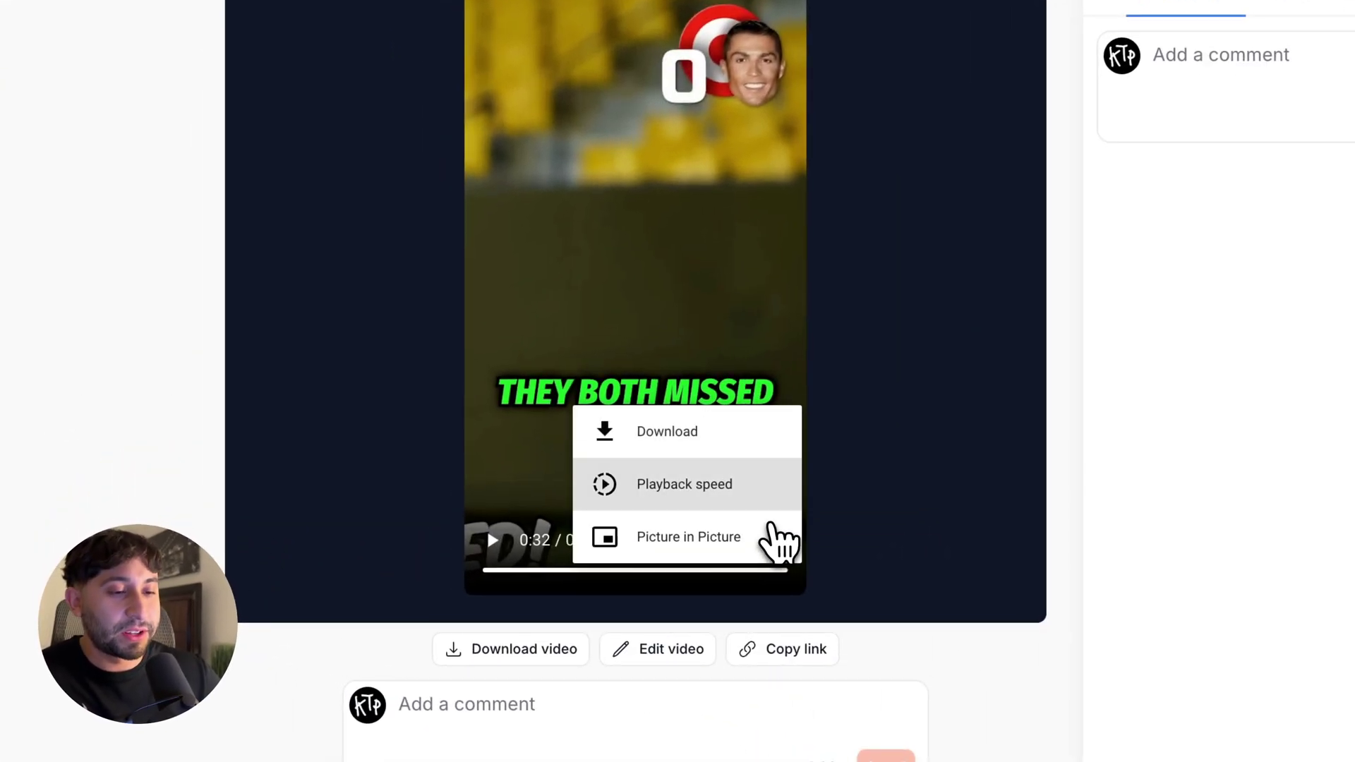